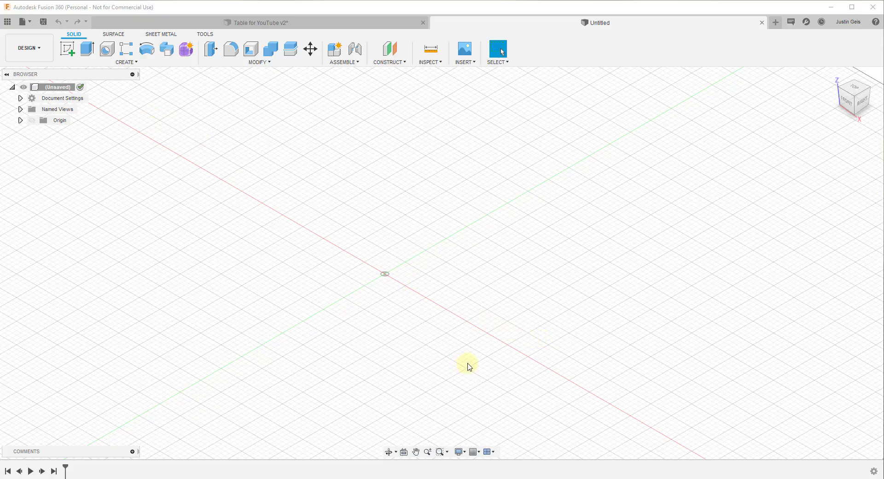
Step: Start a new sketch on the horizontal ground plane
{"action": "left_click", "coordinate": [68, 51]}
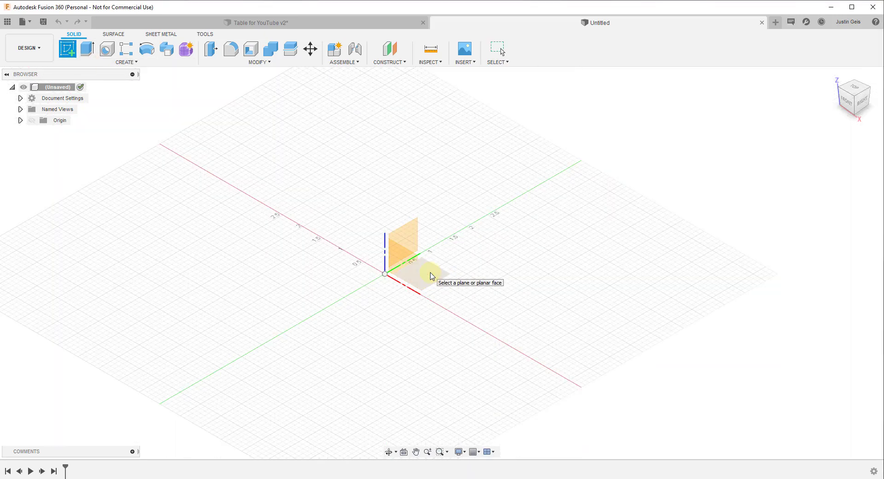
{"action": "left_click", "coordinate": [432, 276]}
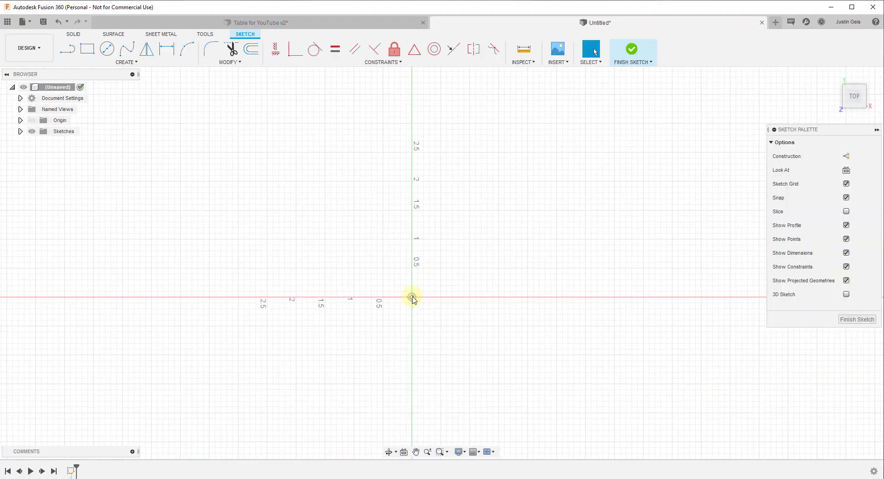
{"action": "scroll", "coordinate": [413, 299], "scroll_direction": "down", "scroll_amount": 4}
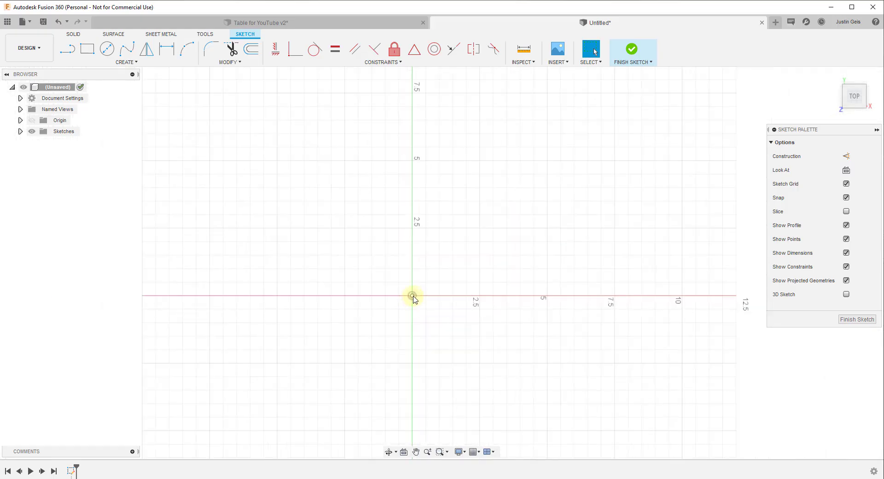
Step: Draw a 48 by 48 in rectangle with one corner at the origin and finish the sketch
{"action": "left_click", "coordinate": [88, 51]}
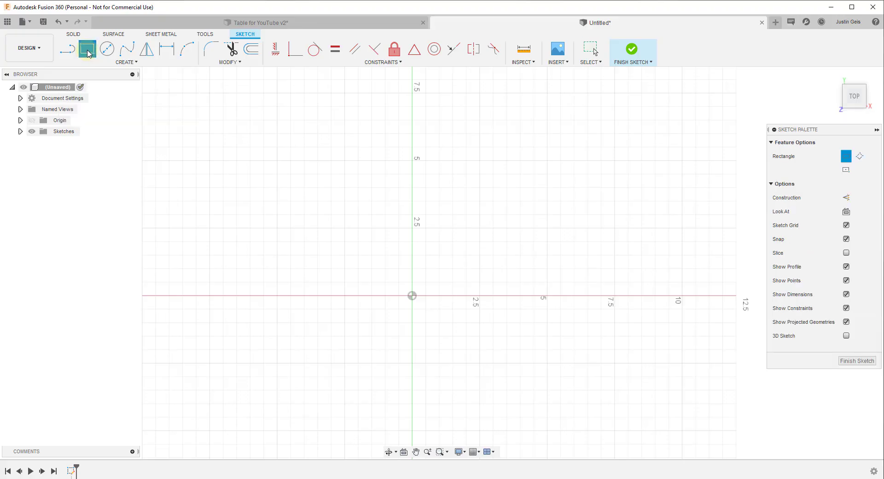
{"action": "left_click", "coordinate": [412, 295]}
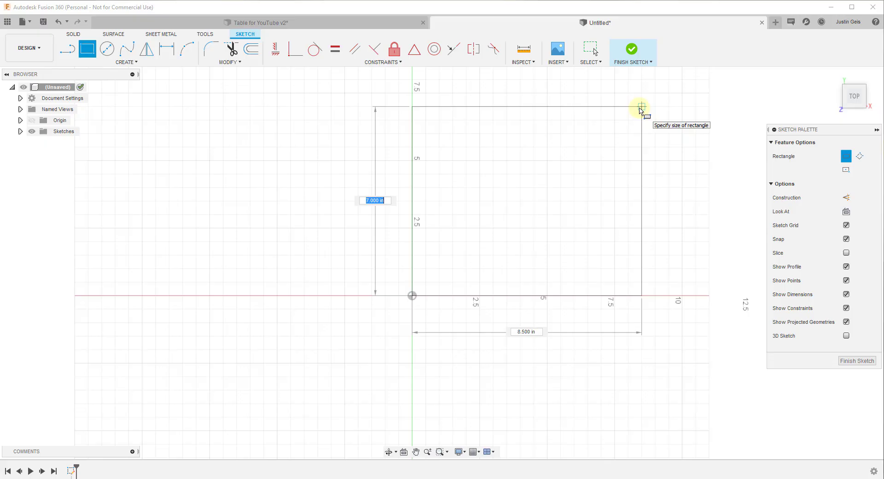
{"action": "type", "text": "48"}
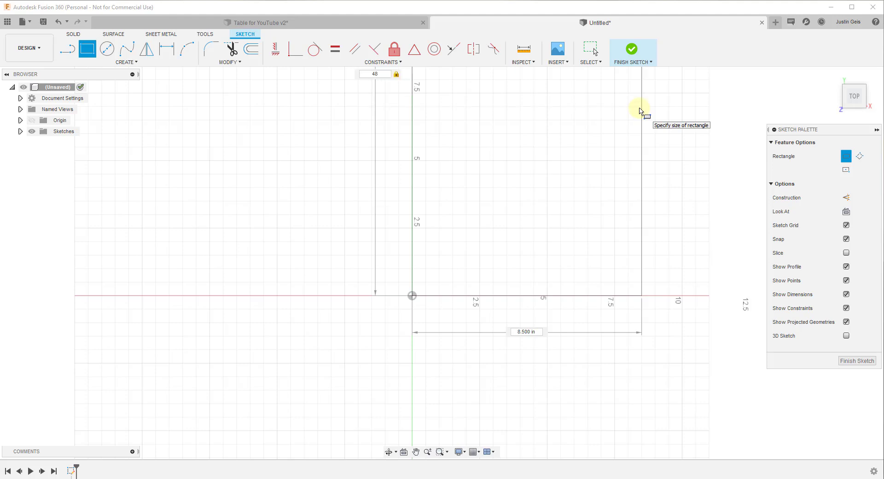
{"action": "key", "text": "Tab"}
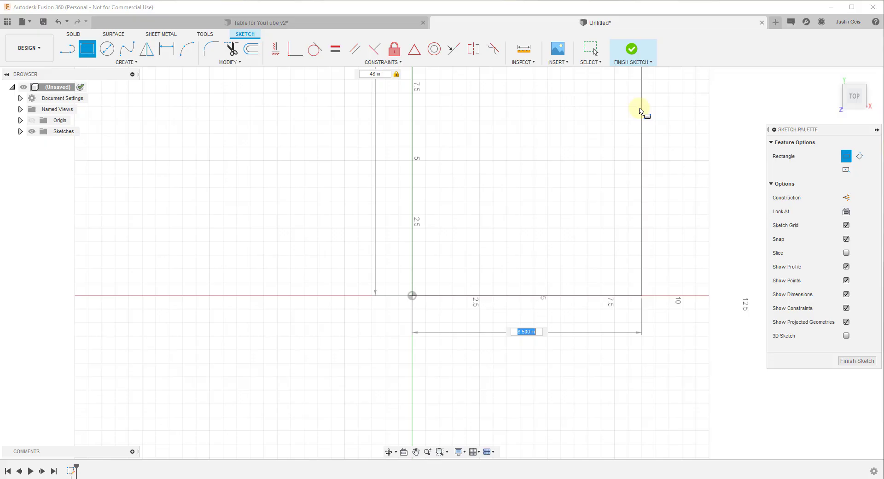
{"action": "type", "text": "48"}
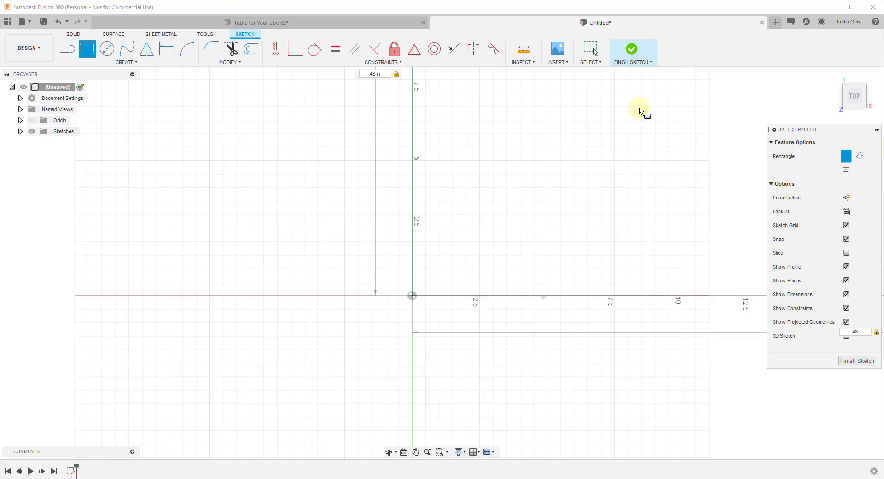
{"action": "key", "text": "Return"}
{"action": "scroll", "coordinate": [380, 247], "scroll_direction": "down", "scroll_amount": 8}
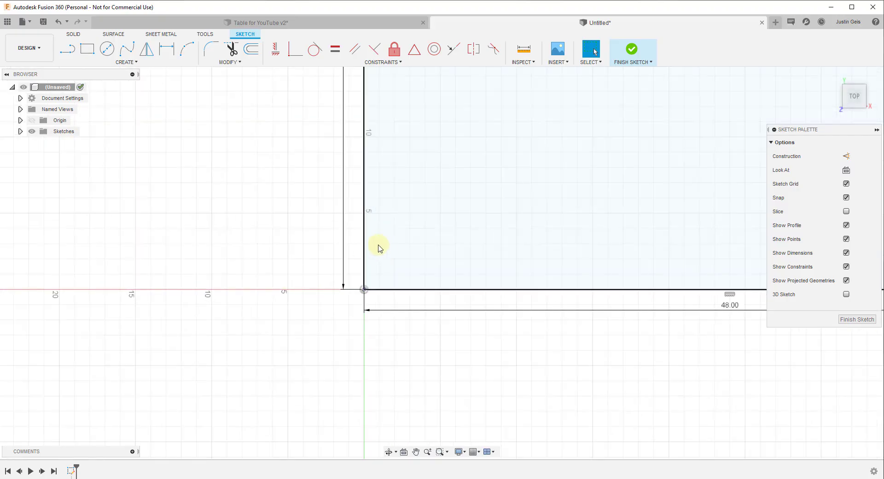
{"action": "scroll", "coordinate": [474, 89], "scroll_direction": "up", "scroll_amount": 3}
{"action": "scroll", "coordinate": [458, 250], "scroll_direction": "down", "scroll_amount": 3}
{"action": "scroll", "coordinate": [476, 207], "scroll_direction": "up", "scroll_amount": 2}
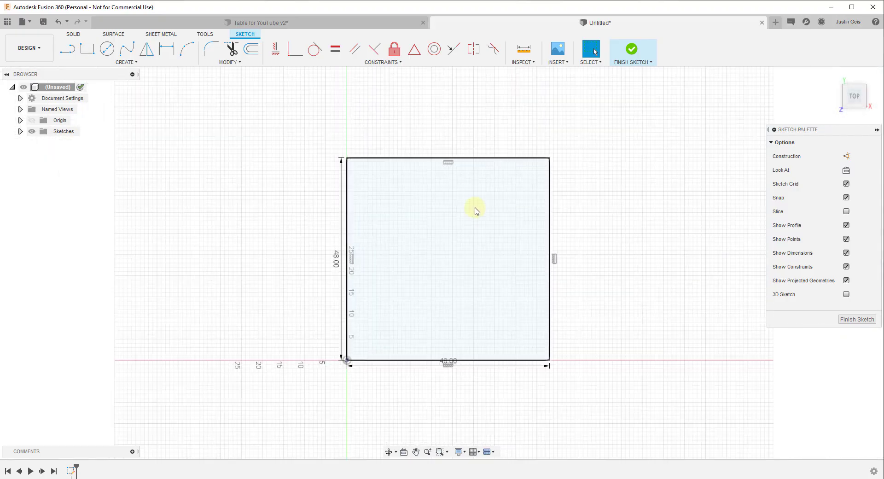
{"action": "left_click", "coordinate": [835, 77]}
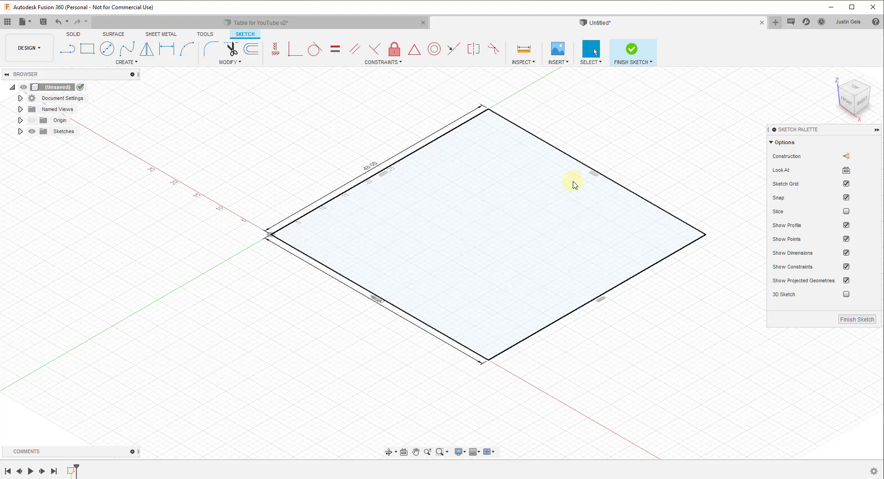
{"action": "left_click", "coordinate": [632, 49]}
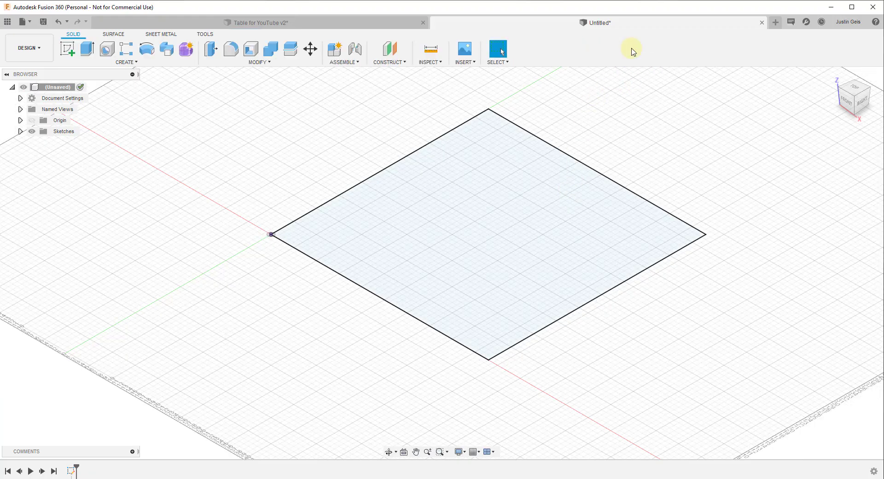
Step: Extrude the square profile 3/4 in upward as a new component
{"action": "left_click", "coordinate": [86, 52]}
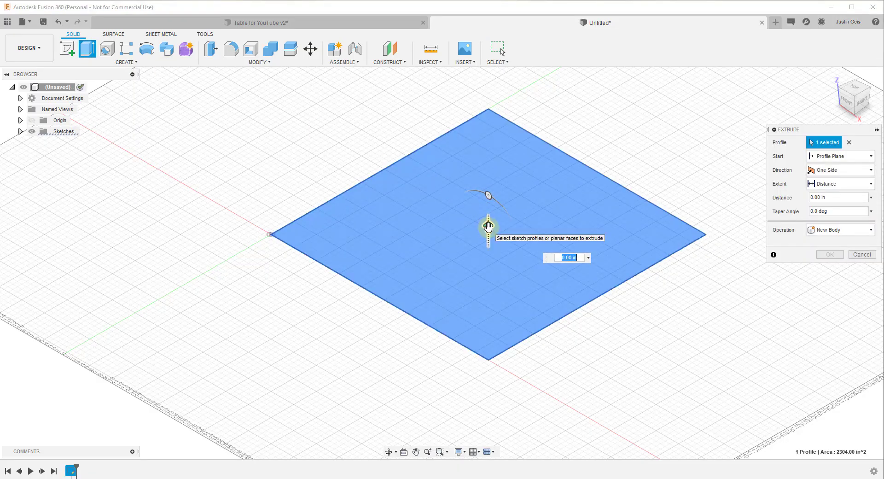
{"action": "left_click", "coordinate": [853, 231]}
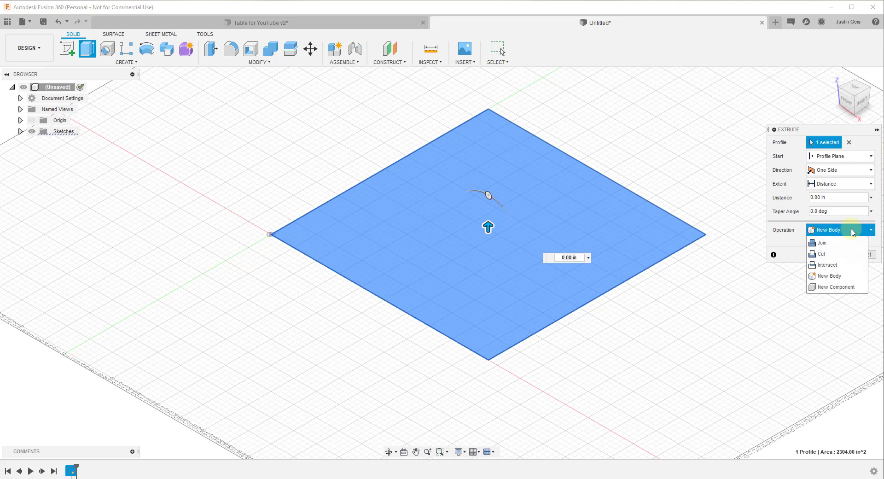
{"action": "left_click", "coordinate": [841, 288]}
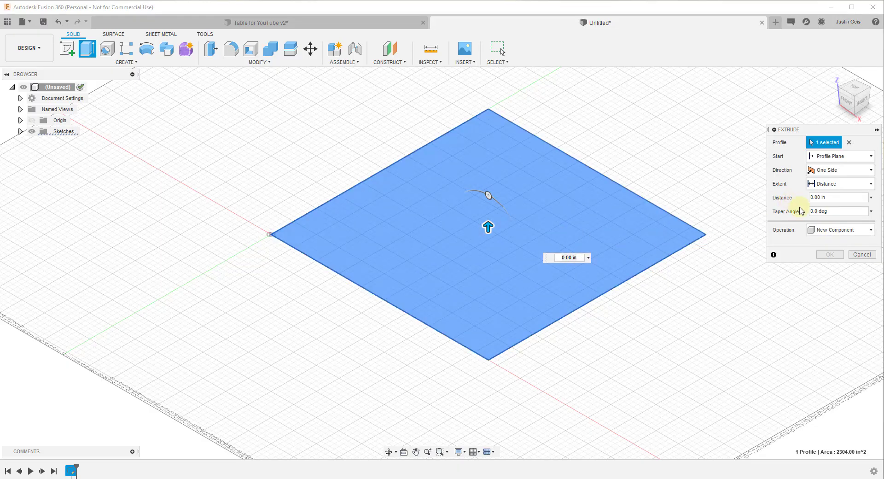
{"action": "left_click", "coordinate": [839, 198]}
{"action": "type", "text": "3/4"}
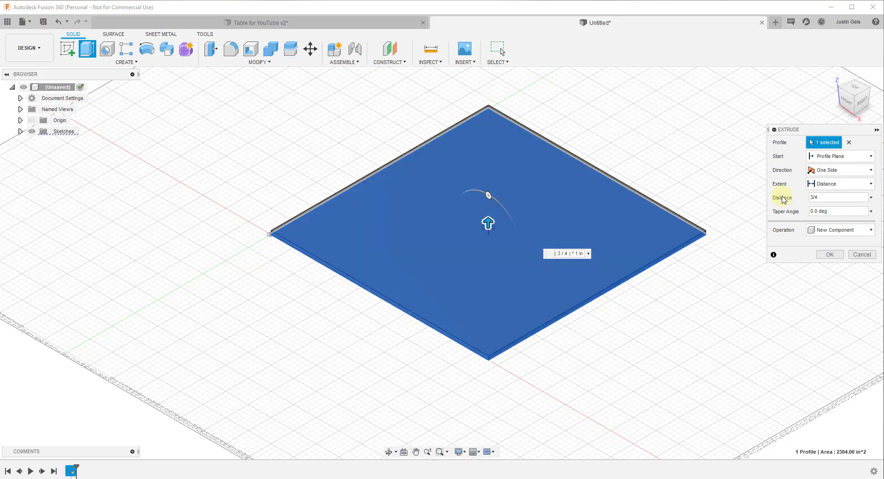
{"action": "key", "text": "Return"}
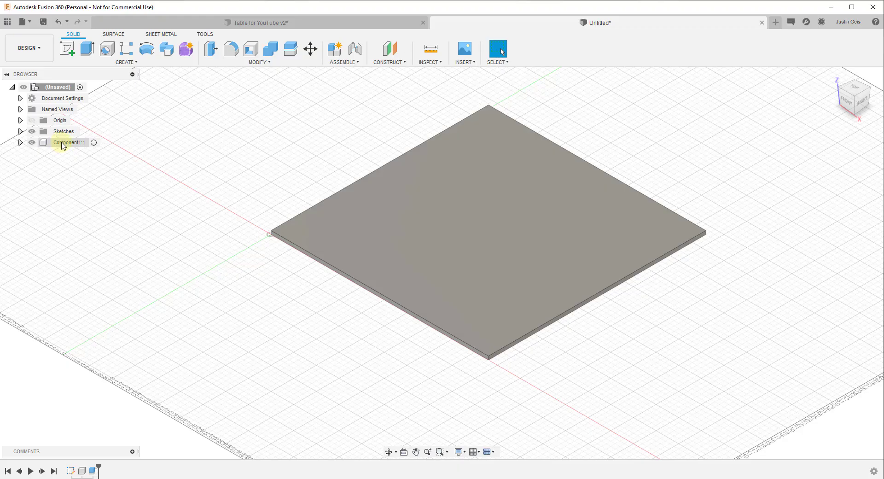
Step: Rename the new component 3/4" Plywood - 48" x 48"
{"action": "left_click", "coordinate": [63, 144]}
{"action": "double_click", "coordinate": [64, 143]}
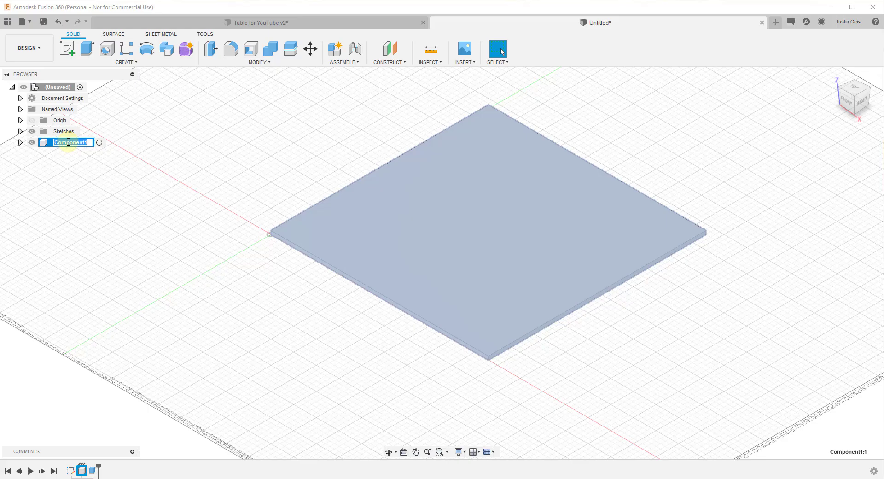
{"action": "type", "text": "3/4\" Plywood - 48\" x 48\""}
{"action": "key", "text": "Return"}
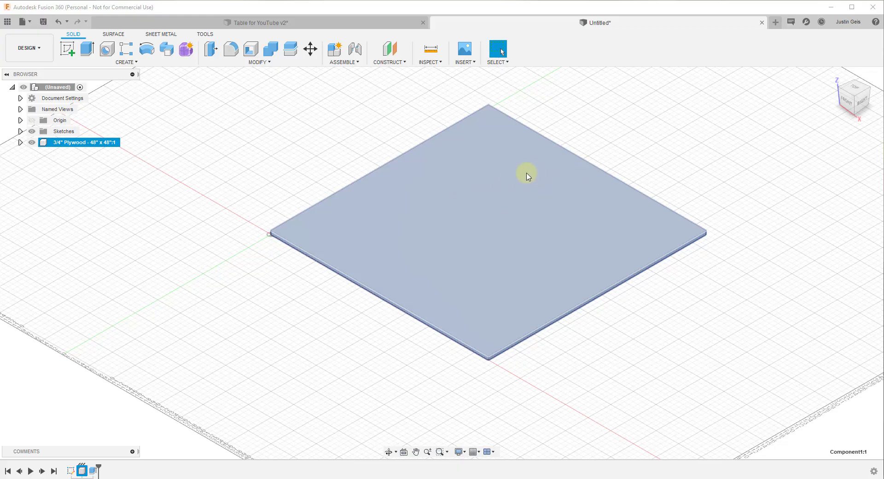
Step: Sketch a rectangle on the plywood's underside, from the origin corner to the diagonally opposite corner
{"action": "middle_click_drag", "start_coordinate": [475, 237], "coordinate": [479, 173], "text": "shift"}
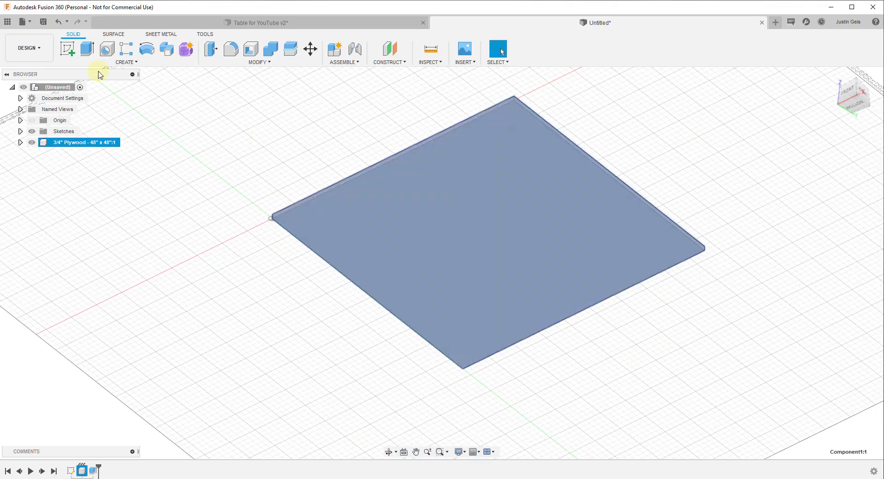
{"action": "left_click", "coordinate": [67, 53]}
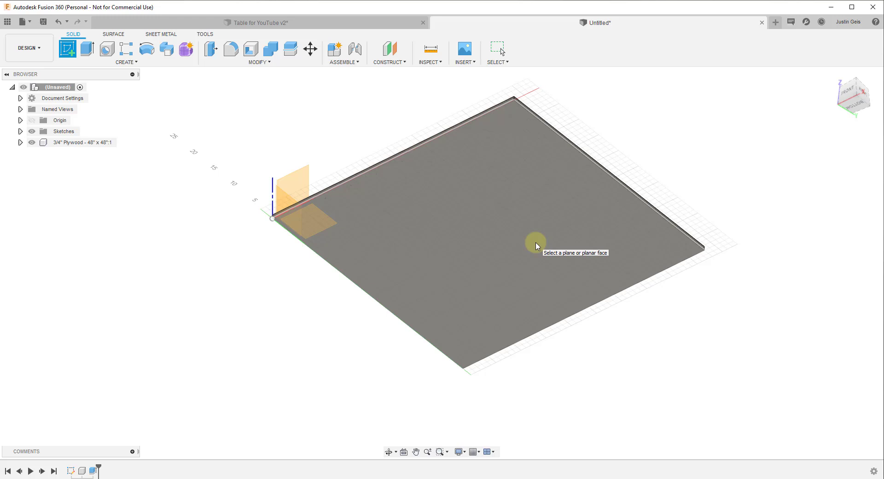
{"action": "left_click", "coordinate": [568, 252]}
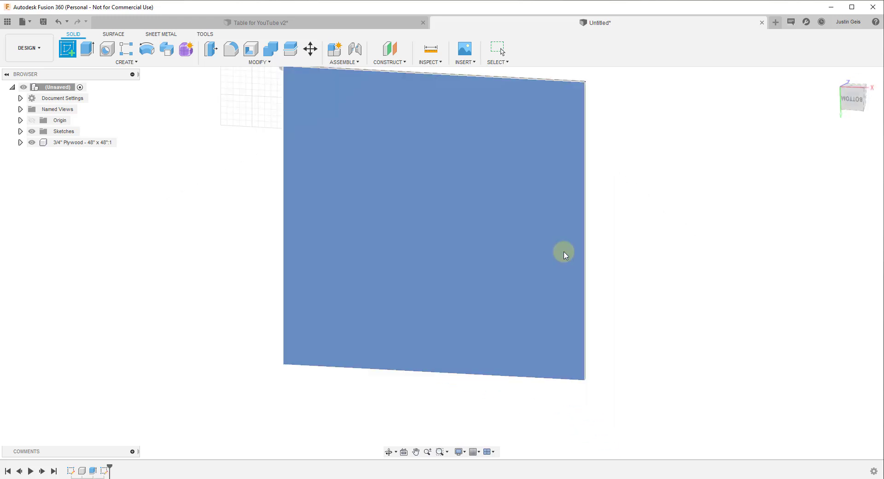
{"action": "scroll", "coordinate": [480, 232], "scroll_direction": "down", "scroll_amount": 2}
{"action": "scroll", "coordinate": [442, 221], "scroll_direction": "up", "scroll_amount": 1}
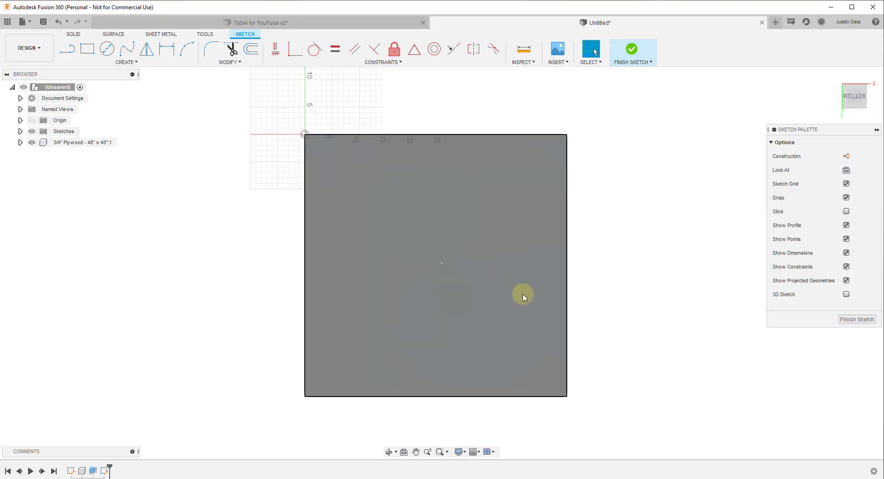
{"action": "key", "text": "r"}
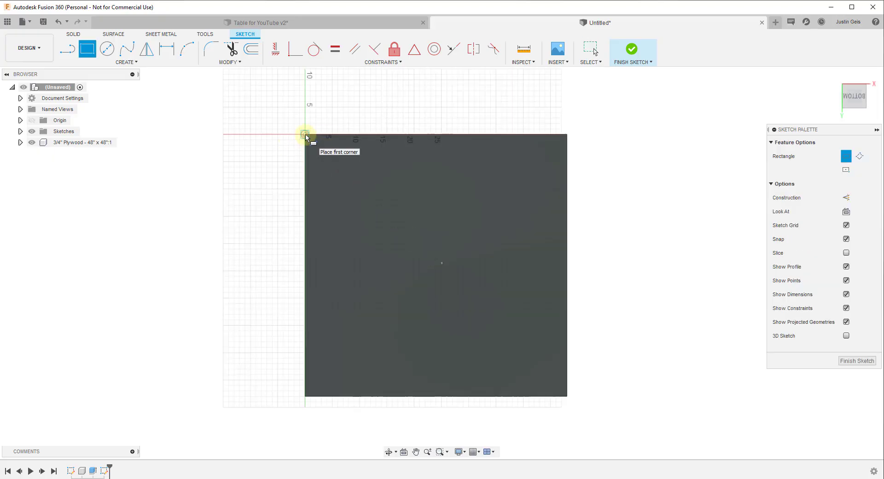
{"action": "left_click", "coordinate": [305, 135]}
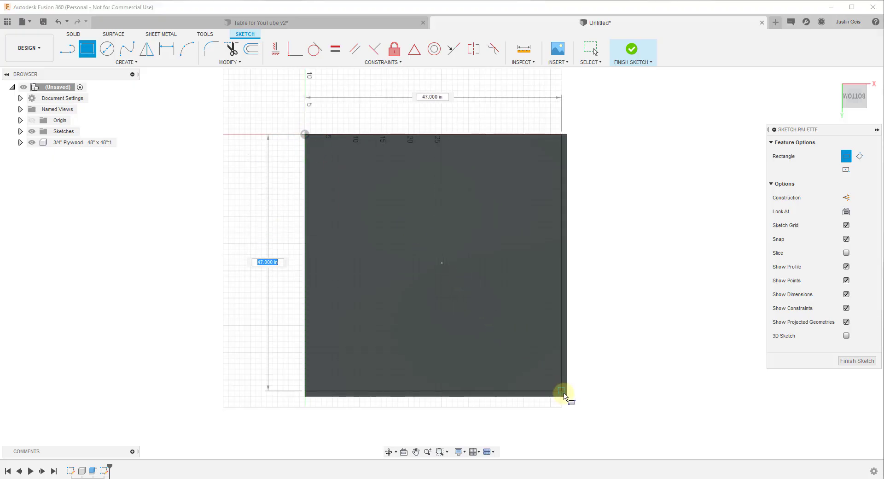
{"action": "left_click", "coordinate": [567, 397]}
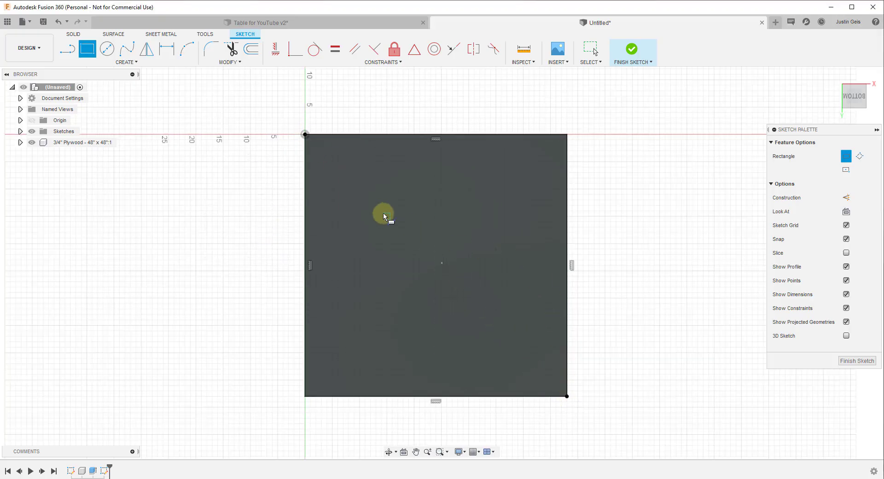
Step: Offset the underside rectangle 5 in inward
{"action": "left_click", "coordinate": [252, 51]}
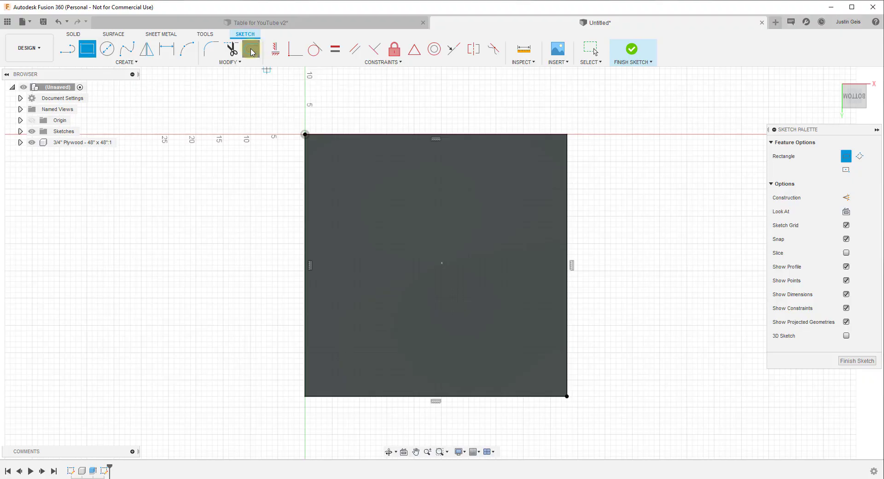
{"action": "left_click", "coordinate": [306, 177]}
{"action": "left_click_drag", "start_coordinate": [306, 178], "coordinate": [333, 180]}
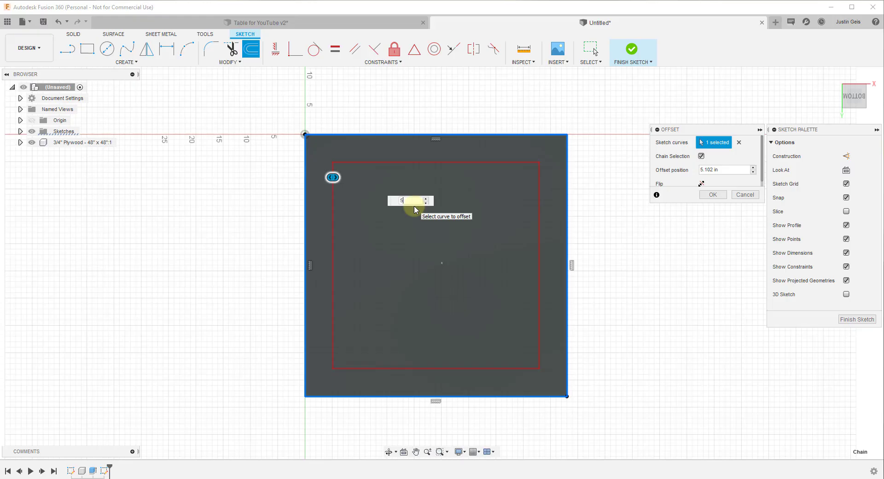
{"action": "key", "text": "Return"}
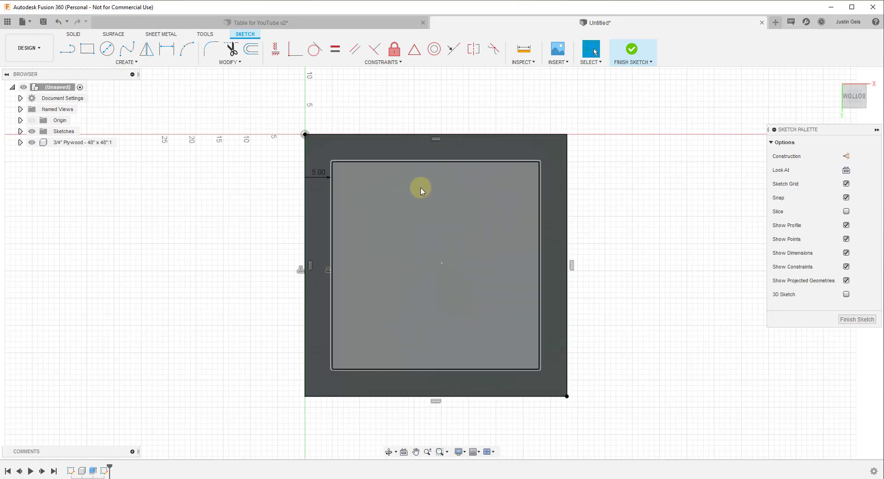
{"action": "left_click", "coordinate": [251, 49]}
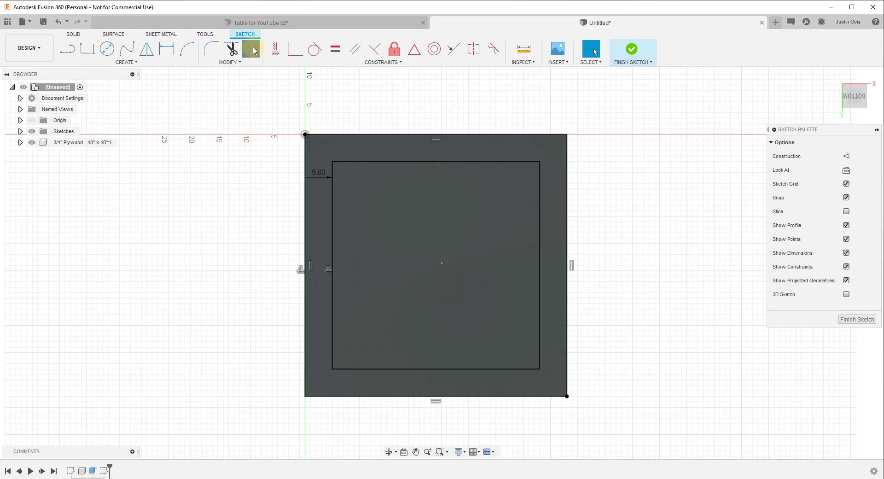
{"action": "left_click", "coordinate": [398, 162]}
{"action": "left_click", "coordinate": [489, 135]}
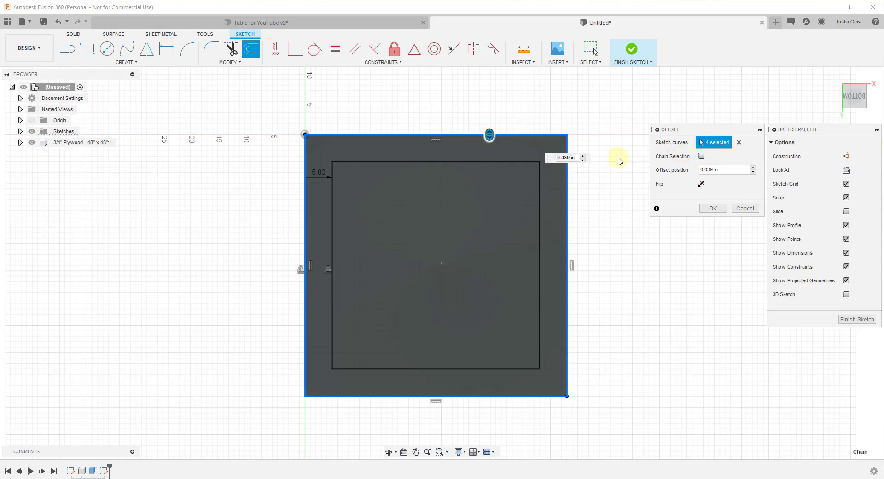
{"action": "left_click", "coordinate": [740, 142]}
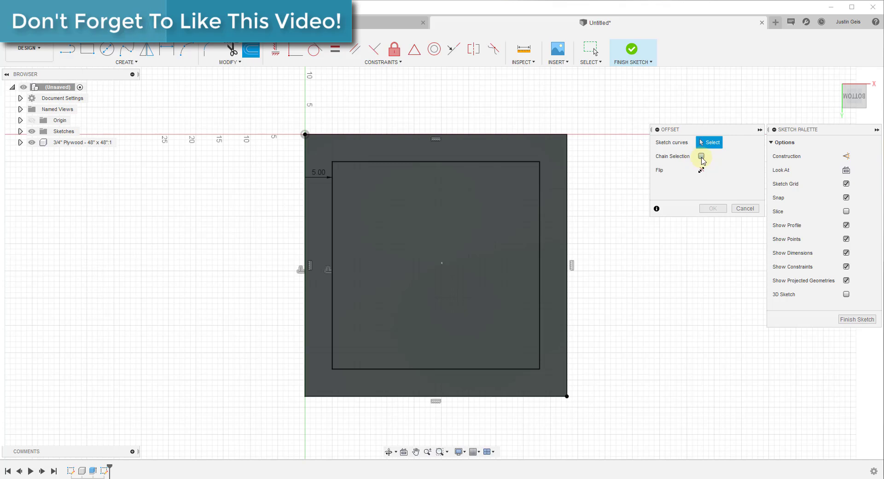
Step: Offset the underside's outer rectangle inward by 5+1.5 in, with its connected edges selected as a chain
{"action": "left_click", "coordinate": [535, 134]}
{"action": "left_click", "coordinate": [567, 159]}
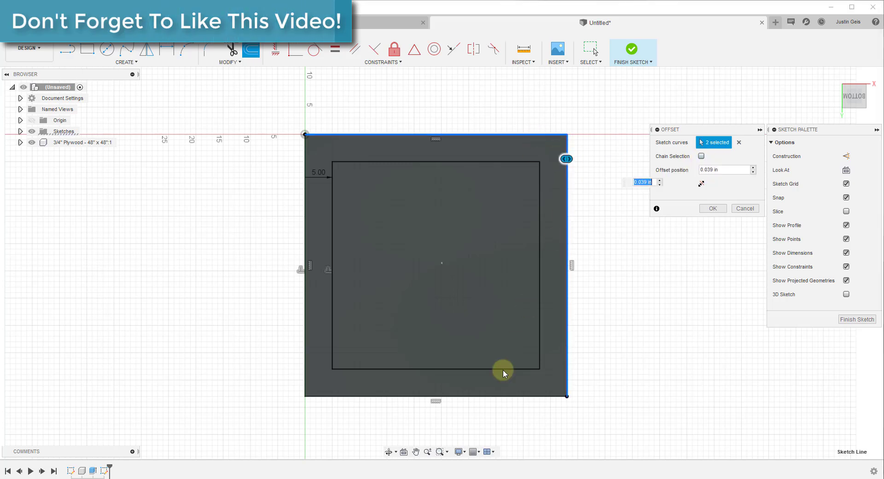
{"action": "left_click", "coordinate": [488, 396]}
{"action": "left_click", "coordinate": [305, 279]}
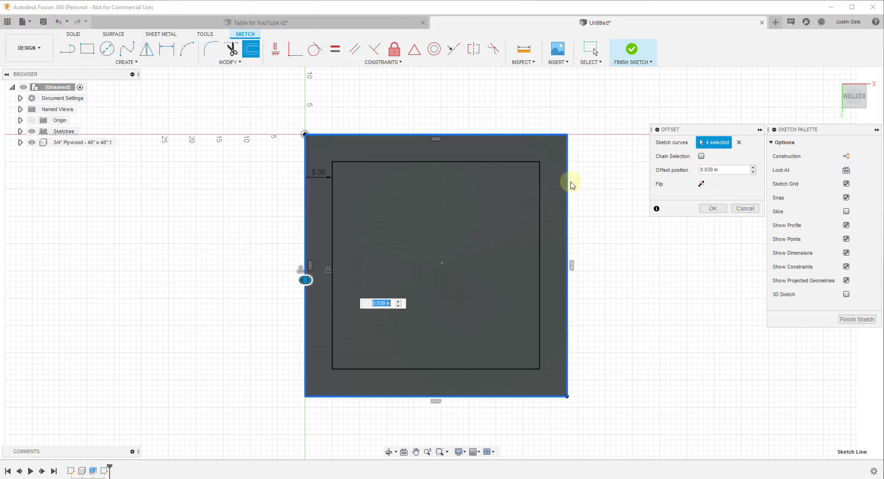
{"action": "left_click", "coordinate": [701, 156]}
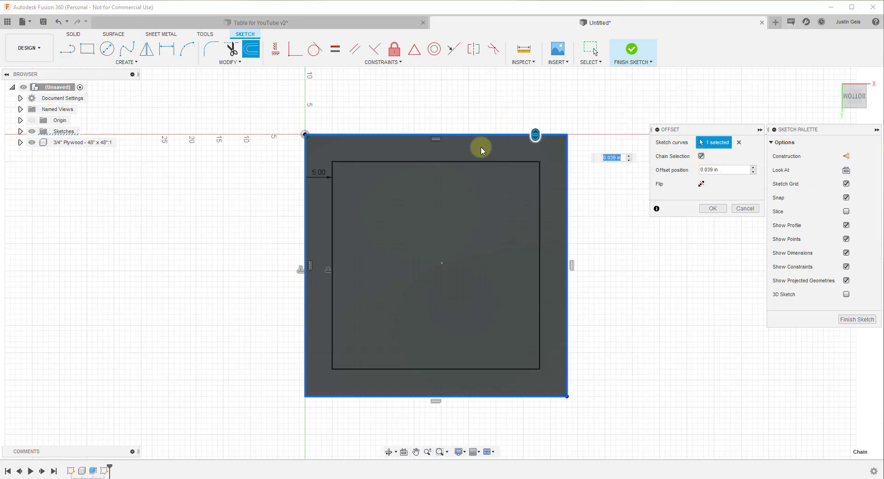
{"action": "left_click_drag", "start_coordinate": [536, 135], "coordinate": [524, 174]}
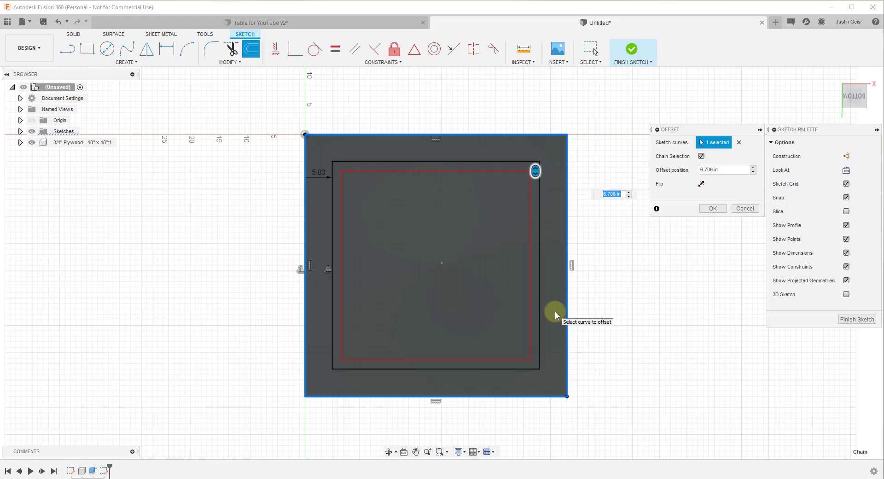
{"action": "type", "text": "5"}
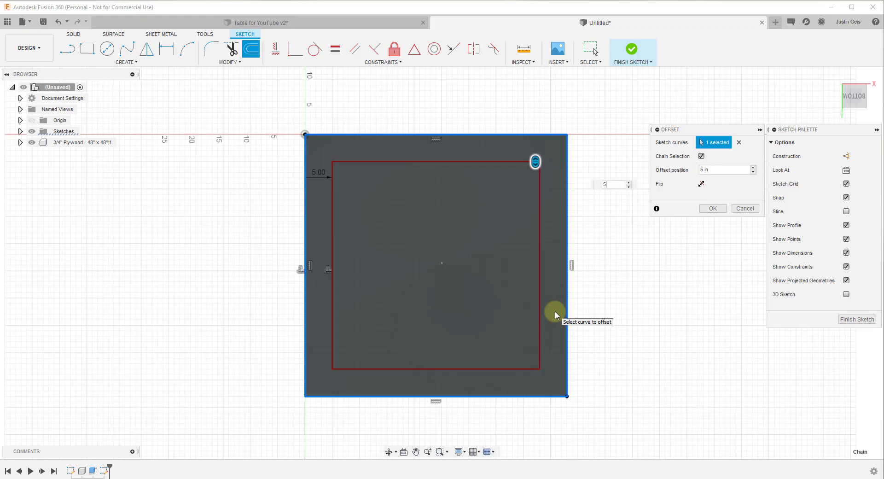
{"action": "type", "text": "+1.5"}
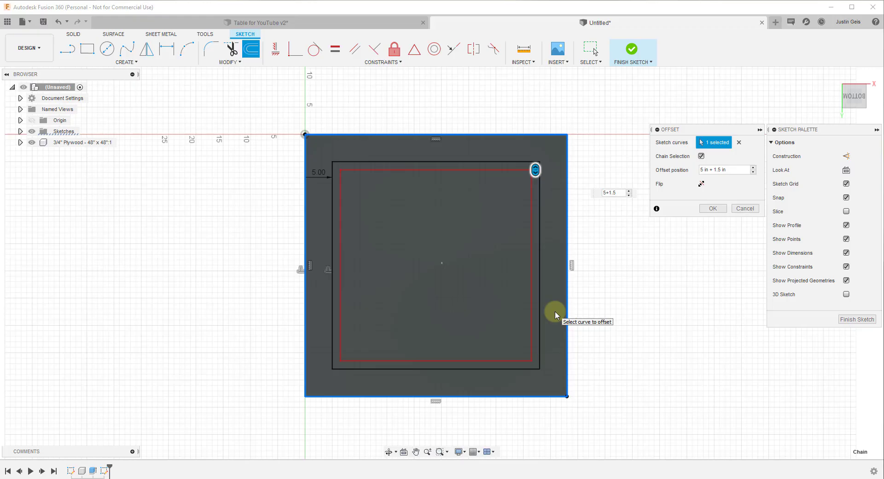
{"action": "key", "text": "Return"}
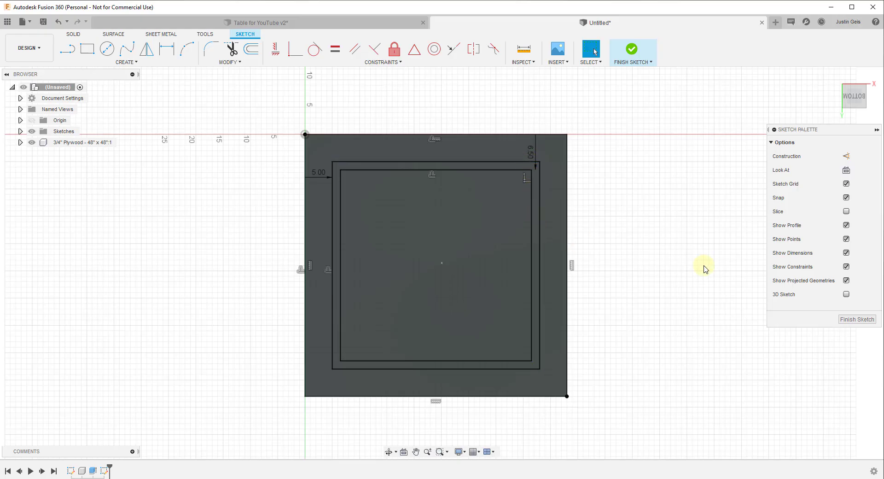
Step: Draw diagonal mitre lines joining the two inner squares at all four corners, and finish the sketch
{"action": "mouse_move", "coordinate": [545, 241]}
{"action": "middle_mouse_down", "text": "shift"}
{"action": "mouse_move", "coordinate": [533, 247]}
{"action": "mouse_move", "coordinate": [529, 233]}
{"action": "mouse_move", "coordinate": [507, 260]}
{"action": "mouse_move", "coordinate": [363, 148]}
{"action": "middle_mouse_up", "text": "shift"}
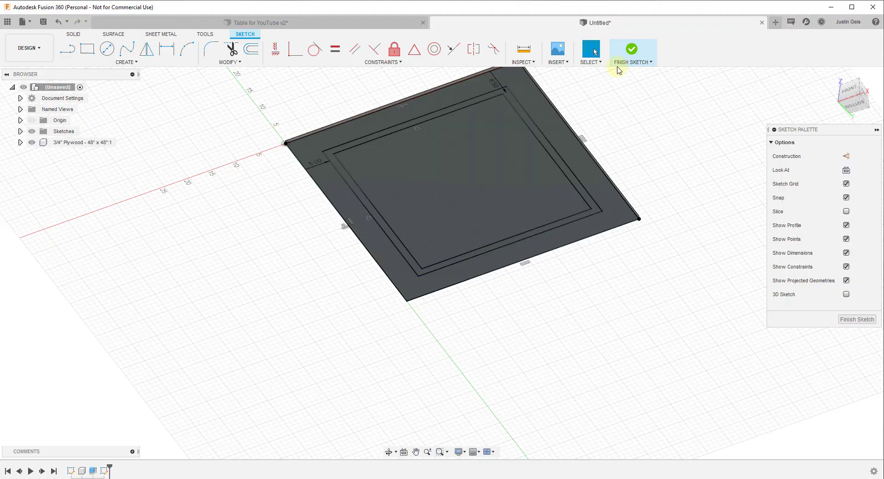
{"action": "left_click", "coordinate": [844, 110]}
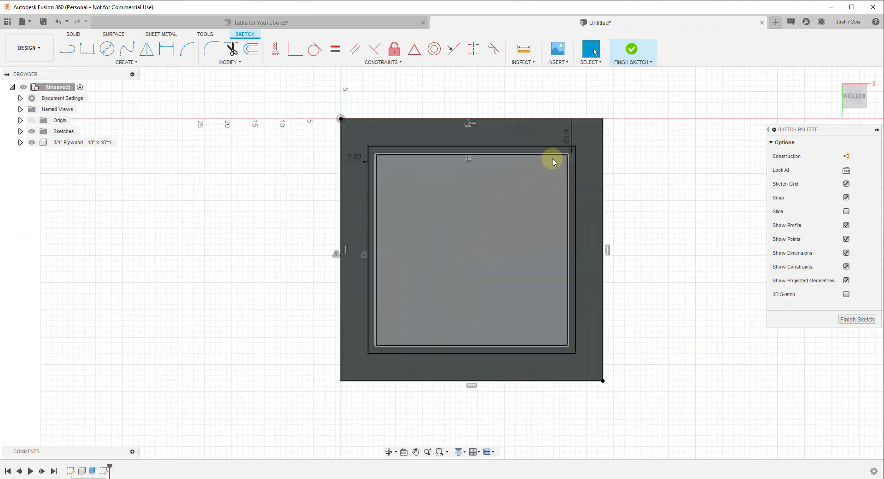
{"action": "key", "text": "l"}
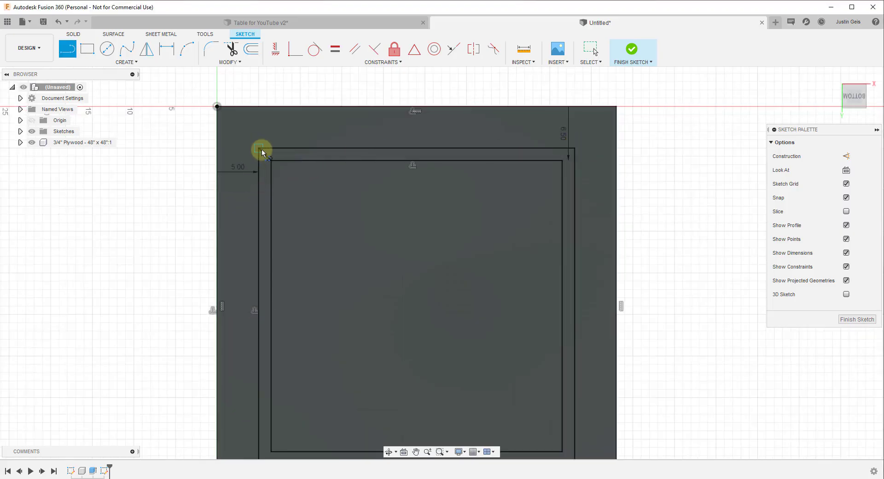
{"action": "left_click_drag", "start_coordinate": [259, 148], "coordinate": [272, 160]}
{"action": "left_click_drag", "start_coordinate": [564, 159], "coordinate": [575, 148]}
{"action": "scroll", "coordinate": [564, 138], "scroll_direction": "down", "scroll_amount": 3}
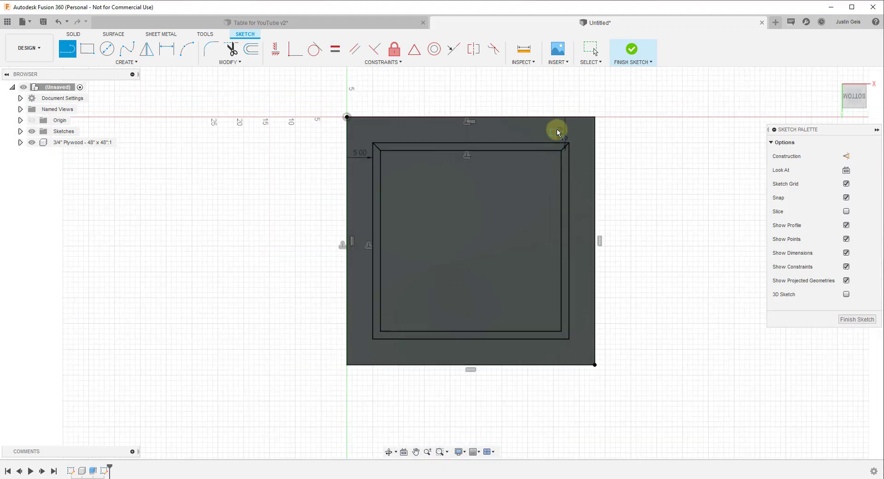
{"action": "scroll", "coordinate": [549, 274], "scroll_direction": "up", "scroll_amount": 4}
{"action": "left_click_drag", "start_coordinate": [573, 251], "coordinate": [583, 261]}
{"action": "left_click_drag", "start_coordinate": [339, 251], "coordinate": [327, 261]}
{"action": "scroll", "coordinate": [403, 275], "scroll_direction": "down", "scroll_amount": 4}
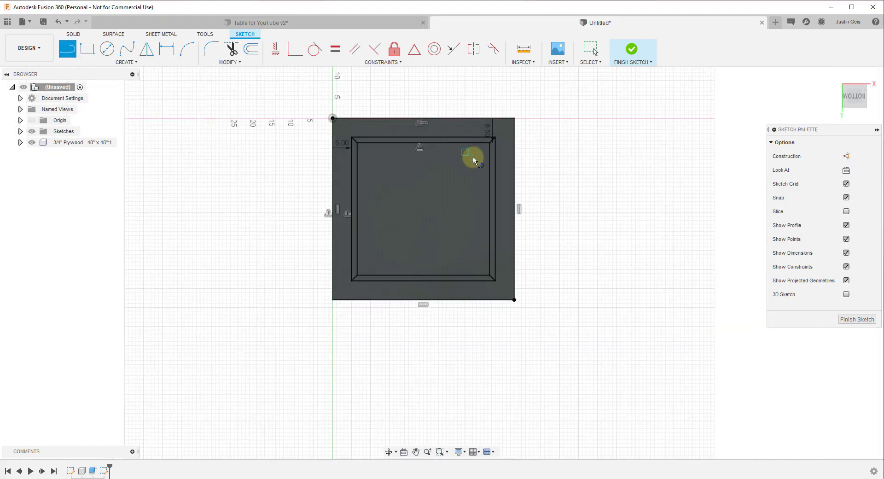
{"action": "left_click", "coordinate": [632, 50]}
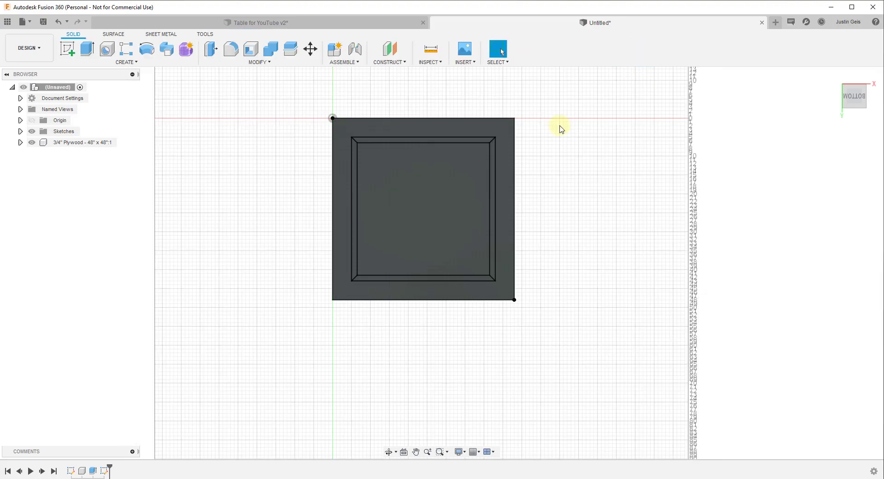
Step: Extrude the mitred strip profile along the plywood's front edge downward from the underside as a new component
{"action": "scroll", "coordinate": [410, 138], "scroll_direction": "up", "scroll_amount": 5}
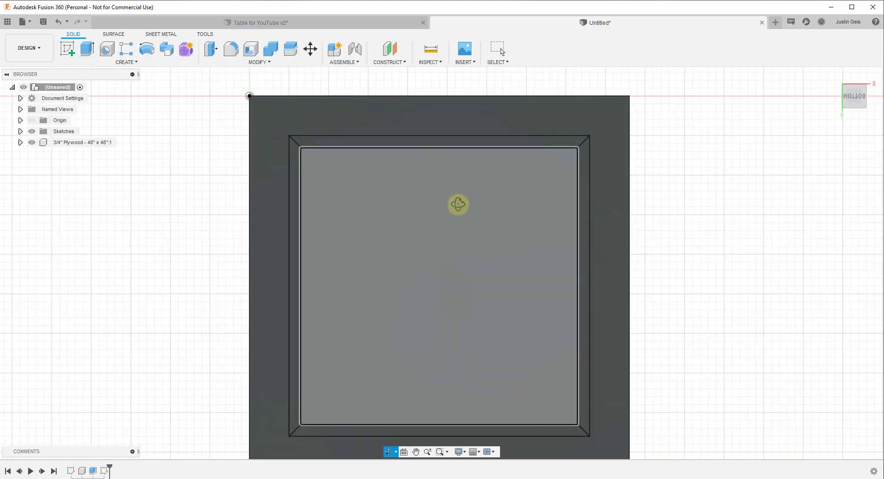
{"action": "middle_click_drag", "start_coordinate": [458, 203], "coordinate": [352, 212], "text": "shift"}
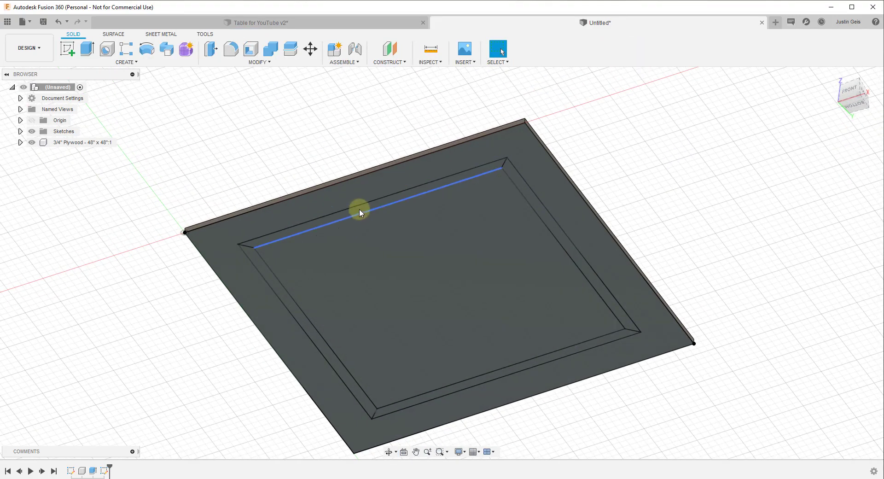
{"action": "left_click", "coordinate": [87, 50]}
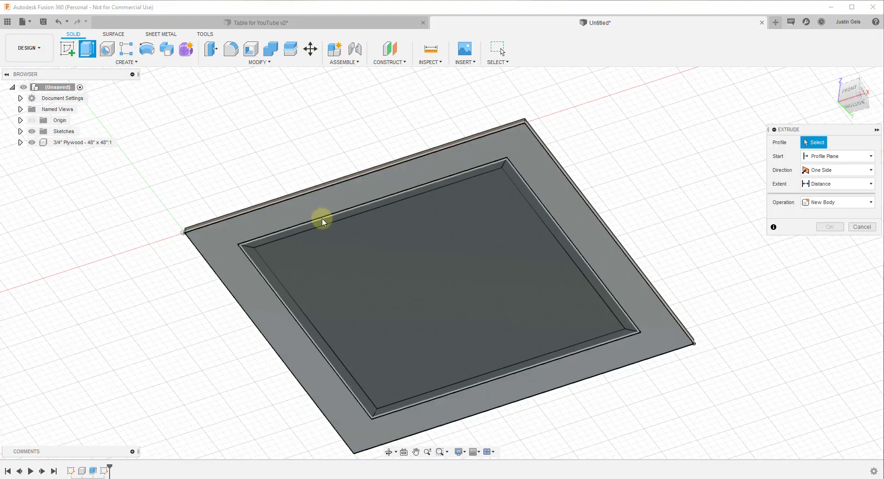
{"action": "left_click", "coordinate": [328, 222]}
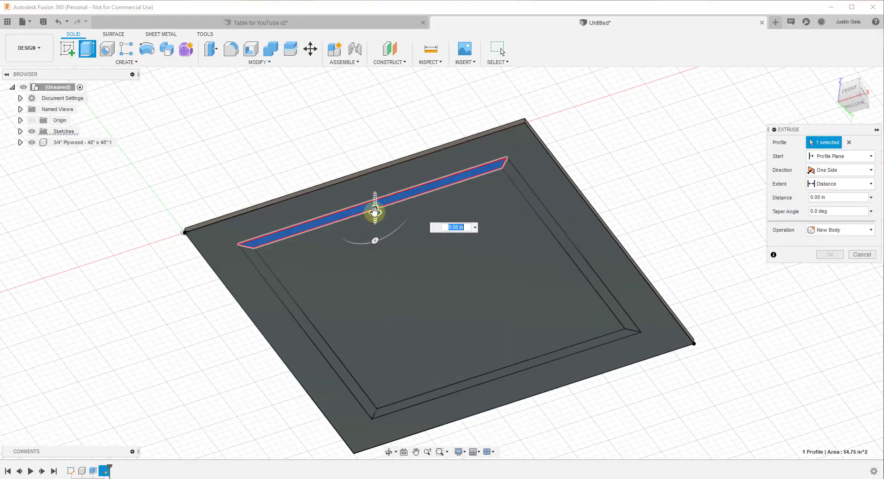
{"action": "left_click_drag", "start_coordinate": [375, 211], "coordinate": [376, 233]}
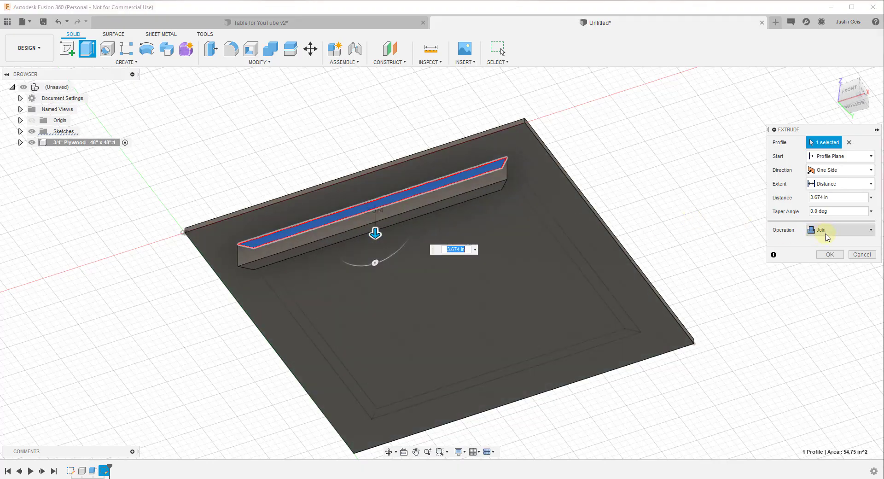
{"action": "left_click", "coordinate": [871, 232]}
{"action": "left_click", "coordinate": [845, 288]}
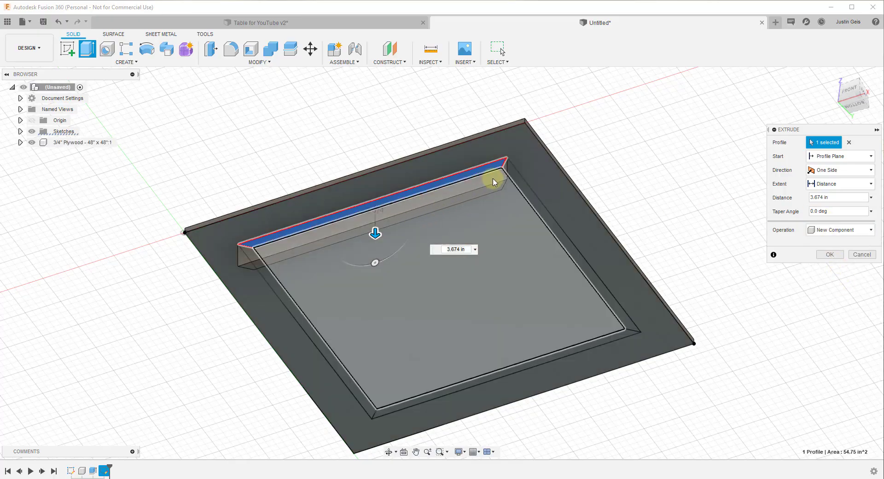
{"action": "left_click", "coordinate": [836, 200]}
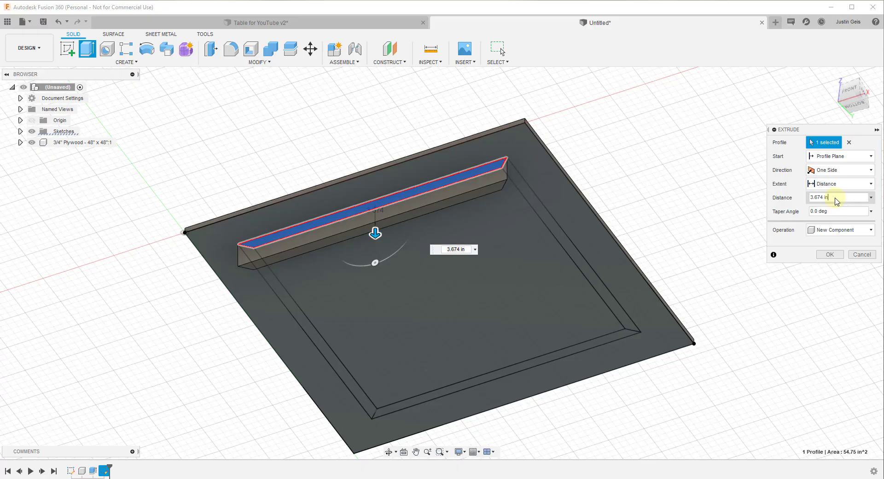
{"action": "key", "text": "ctrl+a"}
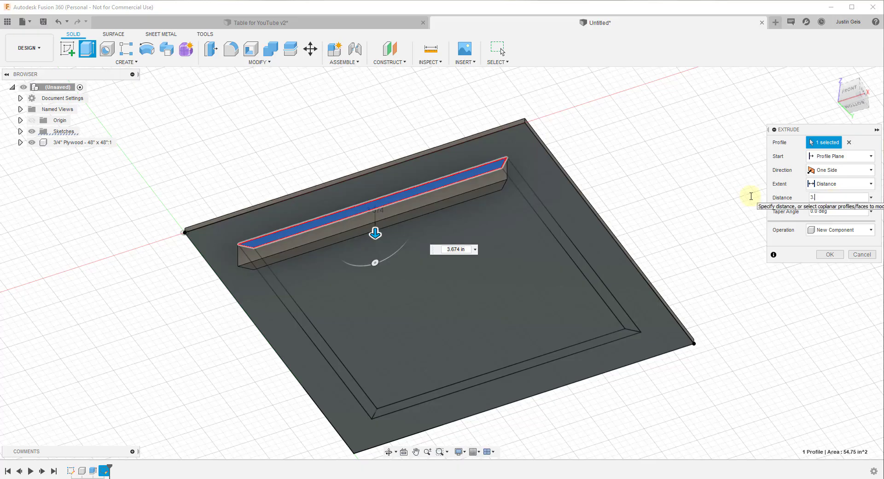
{"action": "type", "text": "3"}
{"action": "key", "text": "Return"}
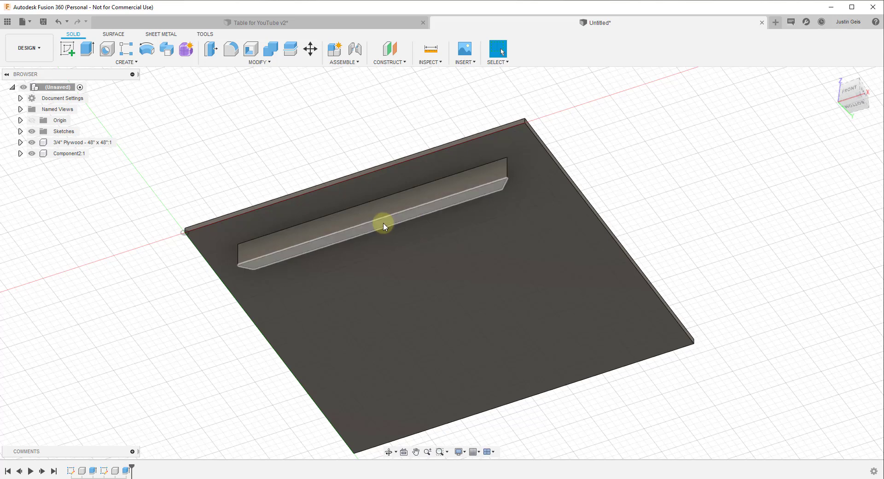
Step: Construct a midplane between the plywood's opposite left and right edge faces
{"action": "scroll", "coordinate": [460, 233], "scroll_direction": "down", "scroll_amount": 3}
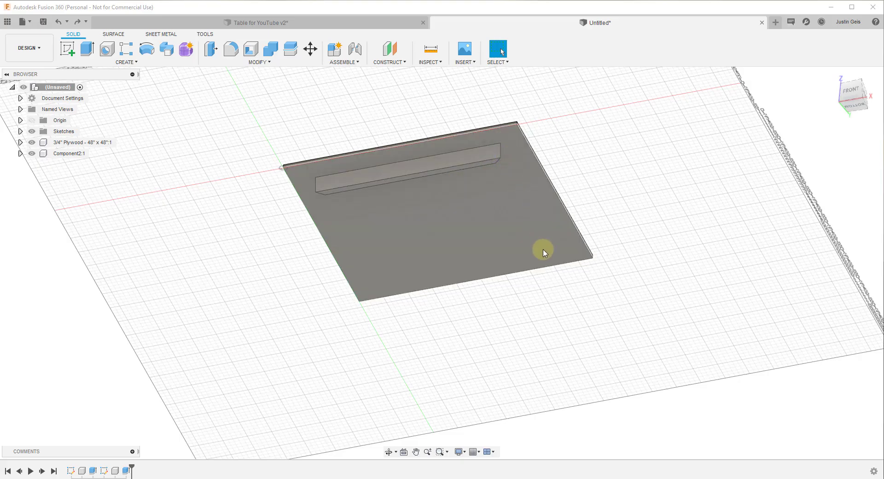
{"action": "left_click", "coordinate": [390, 62]}
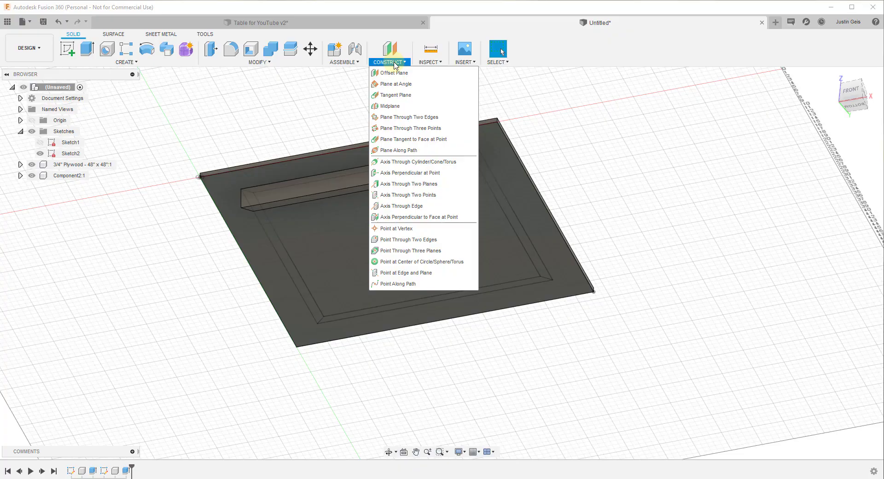
{"action": "left_click", "coordinate": [392, 63]}
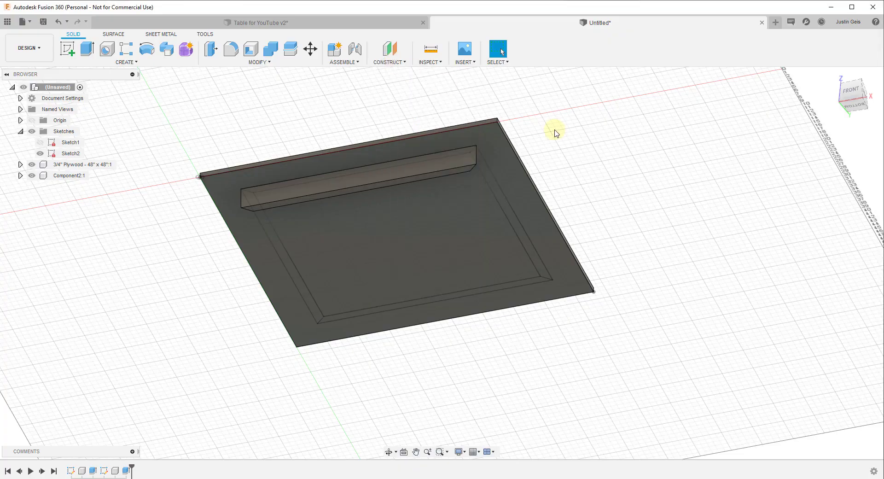
{"action": "left_click", "coordinate": [394, 63]}
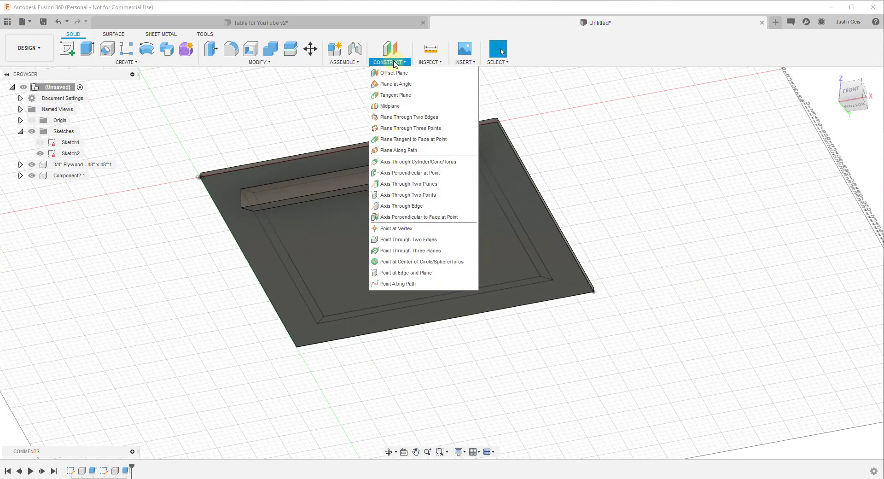
{"action": "left_click", "coordinate": [391, 107]}
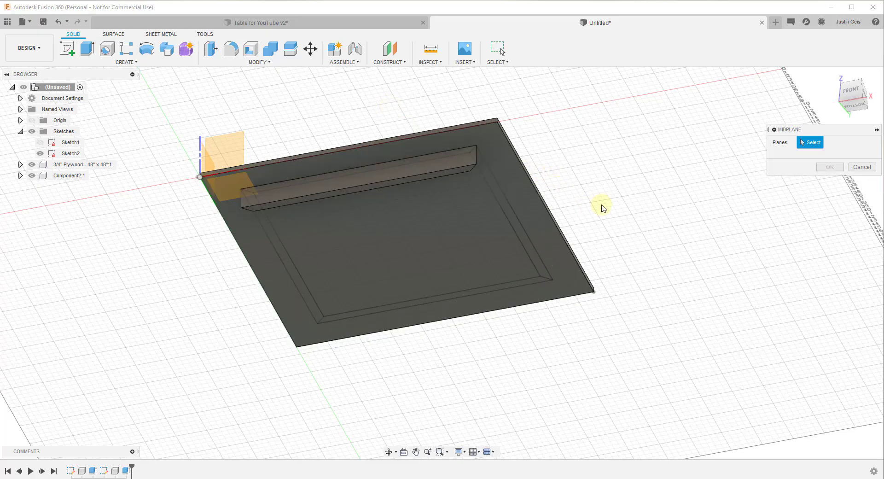
{"action": "middle_click_drag", "start_coordinate": [539, 195], "coordinate": [527, 212], "text": "shift"}
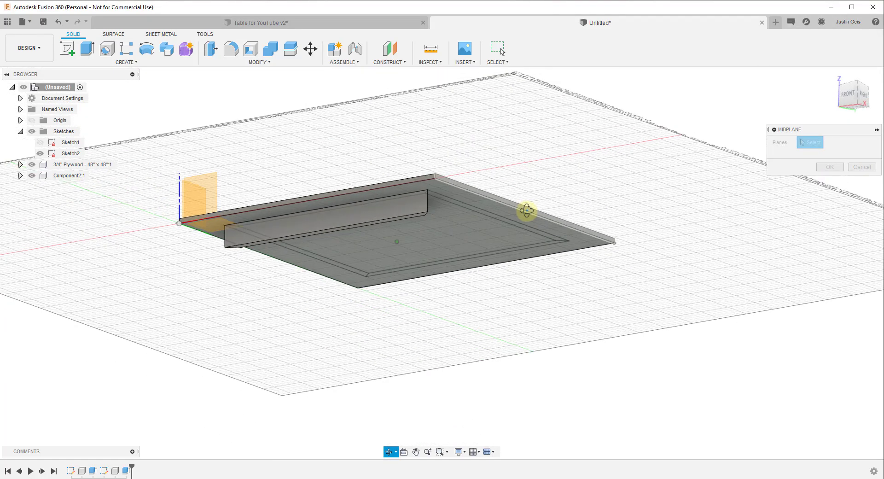
{"action": "left_click", "coordinate": [392, 62]}
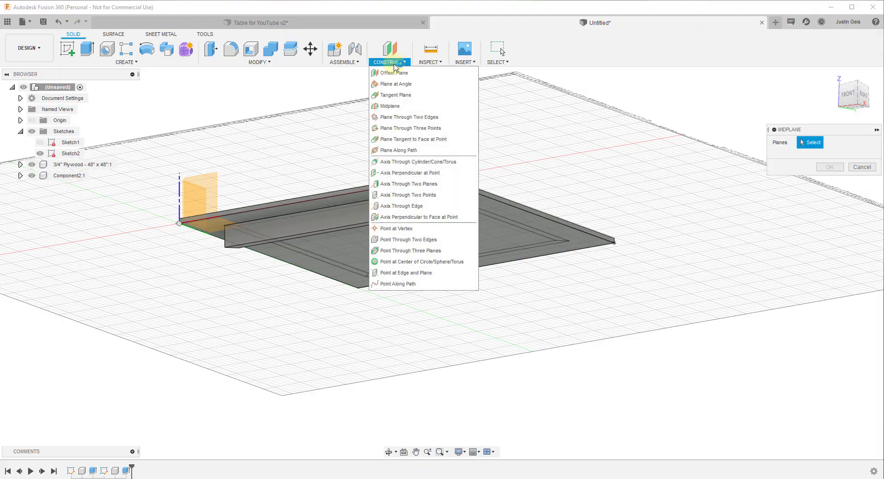
{"action": "left_click", "coordinate": [392, 63]}
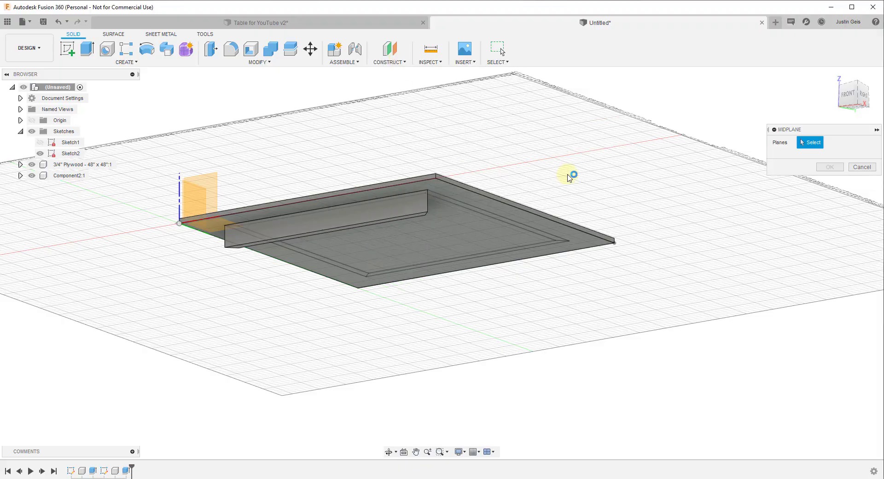
{"action": "middle_click_drag", "start_coordinate": [530, 191], "coordinate": [510, 212], "text": "shift"}
{"action": "left_click", "coordinate": [509, 212]}
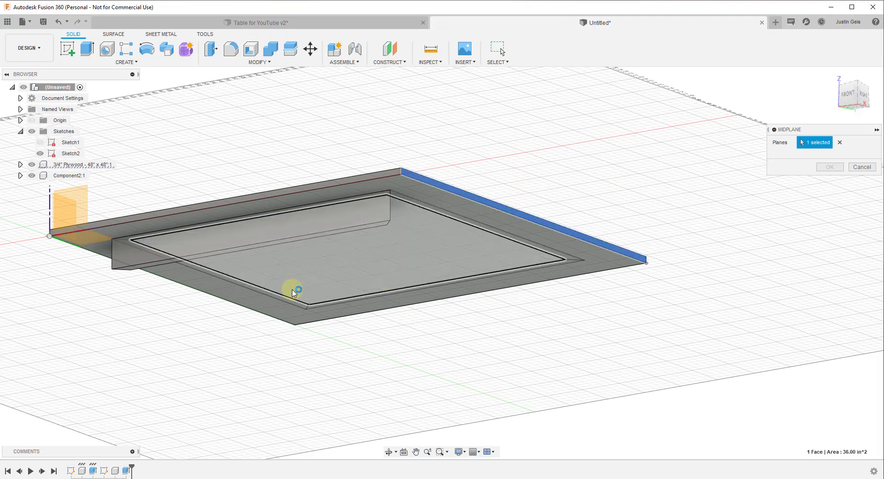
{"action": "middle_click_drag", "start_coordinate": [290, 291], "coordinate": [205, 248], "text": "shift"}
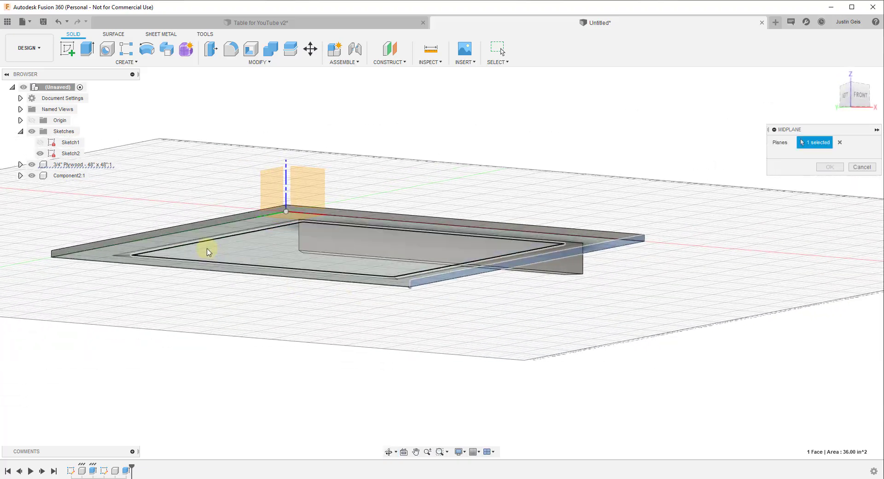
{"action": "left_click", "coordinate": [194, 231]}
{"action": "middle_click_drag", "start_coordinate": [457, 286], "coordinate": [355, 258], "text": "shift"}
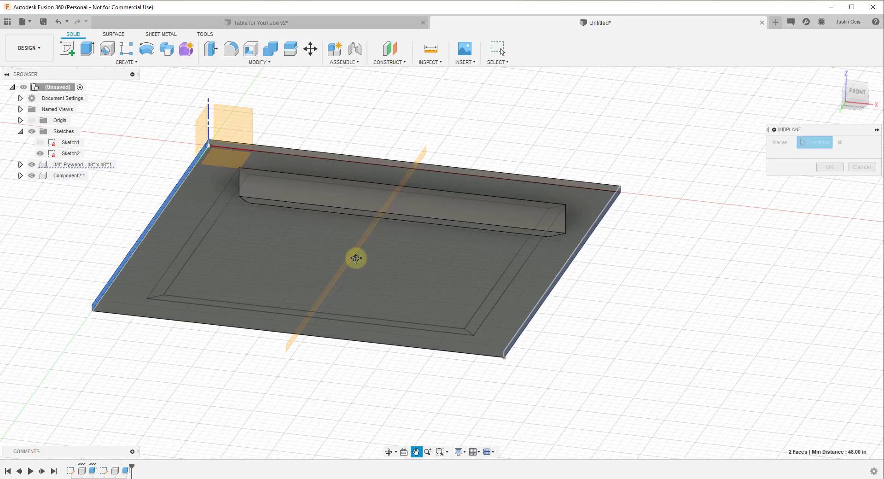
{"action": "left_click", "coordinate": [829, 168]}
Step: Sketch a short vertical line on the midplane, running straight down from the centre of the plywood's underside
{"action": "scroll", "coordinate": [357, 250], "scroll_direction": "up", "scroll_amount": 4}
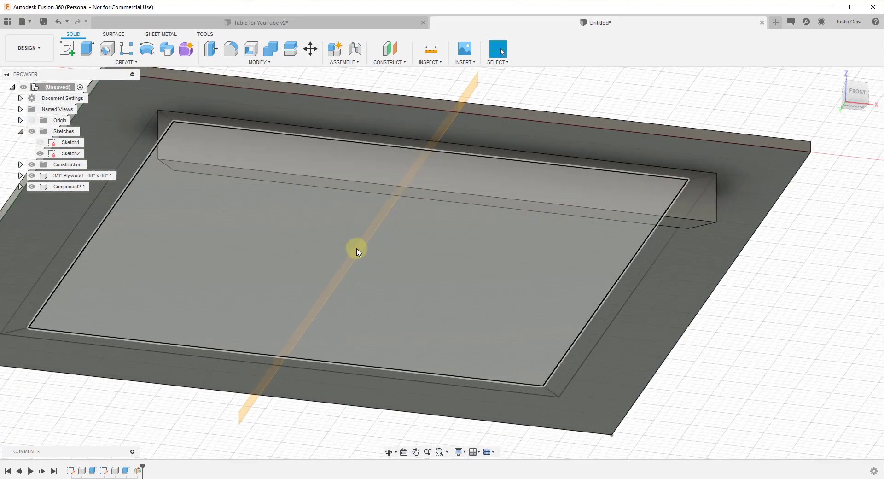
{"action": "scroll", "coordinate": [359, 250], "scroll_direction": "down", "scroll_amount": 4}
{"action": "middle_click_drag", "start_coordinate": [381, 262], "coordinate": [275, 232], "text": "shift"}
{"action": "left_click", "coordinate": [68, 48]}
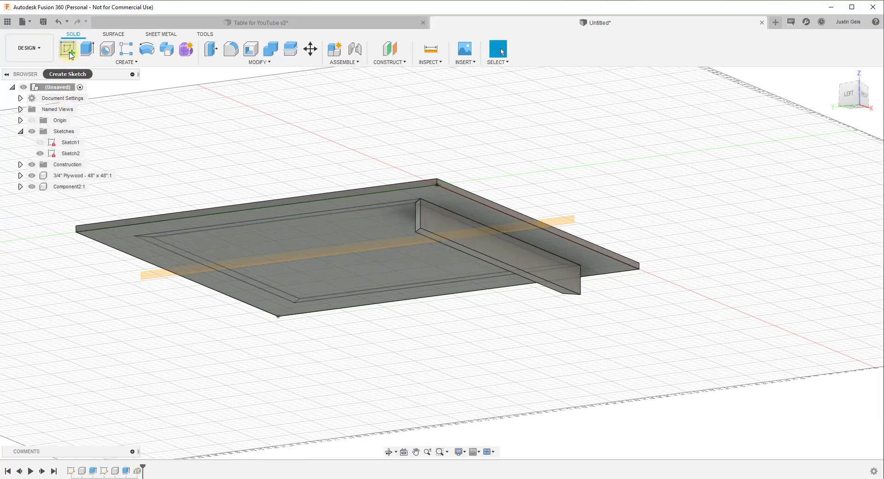
{"action": "left_click", "coordinate": [555, 228]}
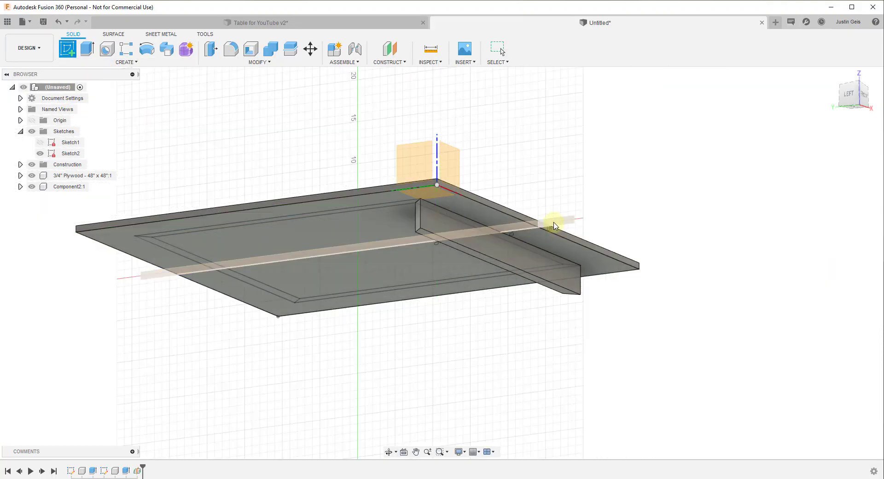
{"action": "scroll", "coordinate": [232, 268], "scroll_direction": "up", "scroll_amount": 5}
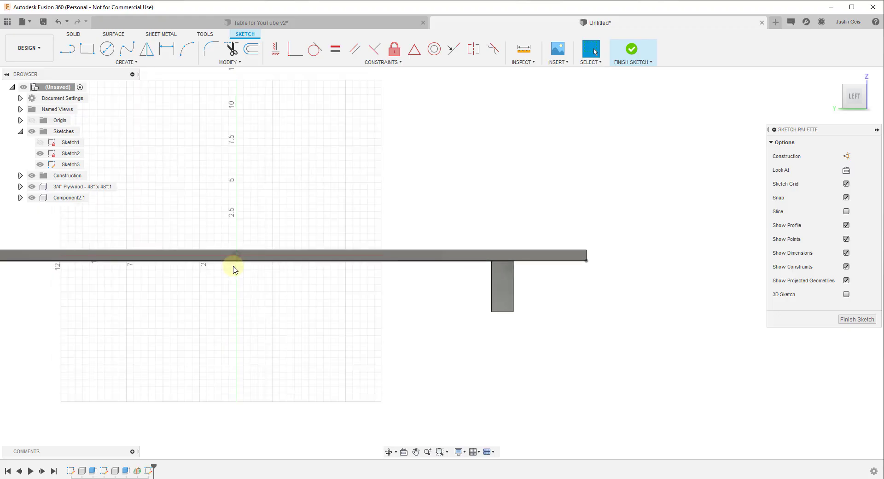
{"action": "key", "text": "l"}
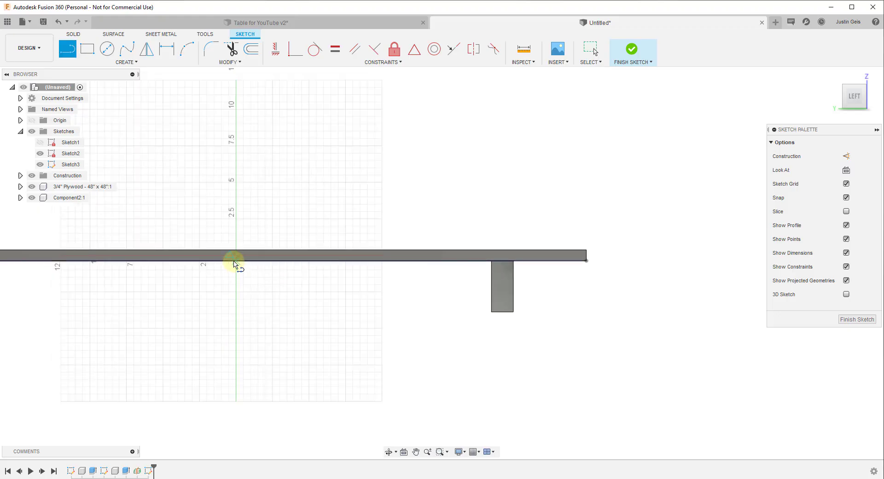
{"action": "left_click", "coordinate": [235, 262]}
{"action": "left_click", "coordinate": [236, 299]}
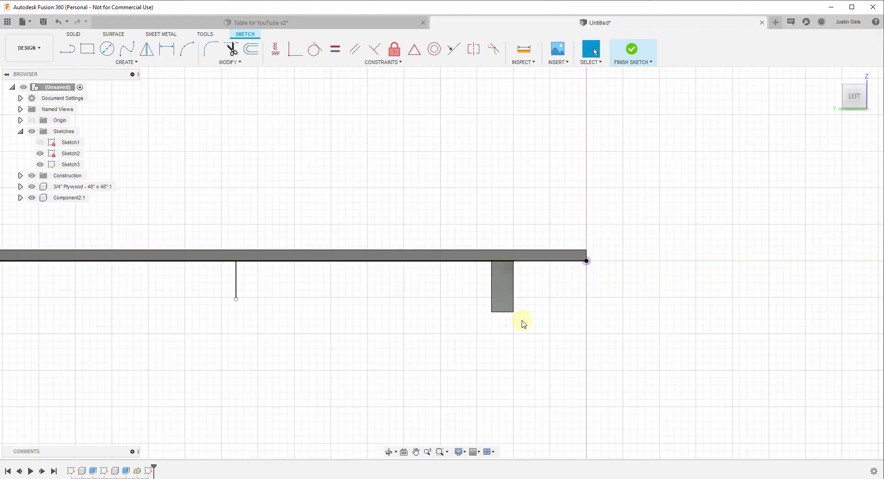
{"action": "key", "text": "Escape"}
{"action": "mouse_move", "coordinate": [373, 330]}
{"action": "middle_mouse_down", "text": "shift"}
{"action": "mouse_move", "coordinate": [357, 314]}
{"action": "mouse_move", "coordinate": [349, 243]}
{"action": "middle_mouse_up", "text": "shift"}
{"action": "scroll", "coordinate": [381, 276], "scroll_direction": "down", "scroll_amount": 3}
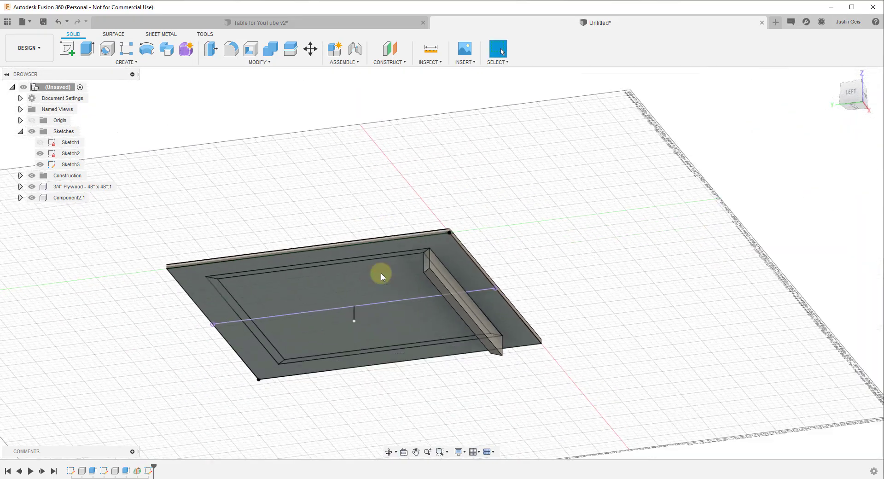
{"action": "scroll", "coordinate": [381, 277], "scroll_direction": "down", "scroll_amount": 1}
{"action": "left_click", "coordinate": [387, 62]}
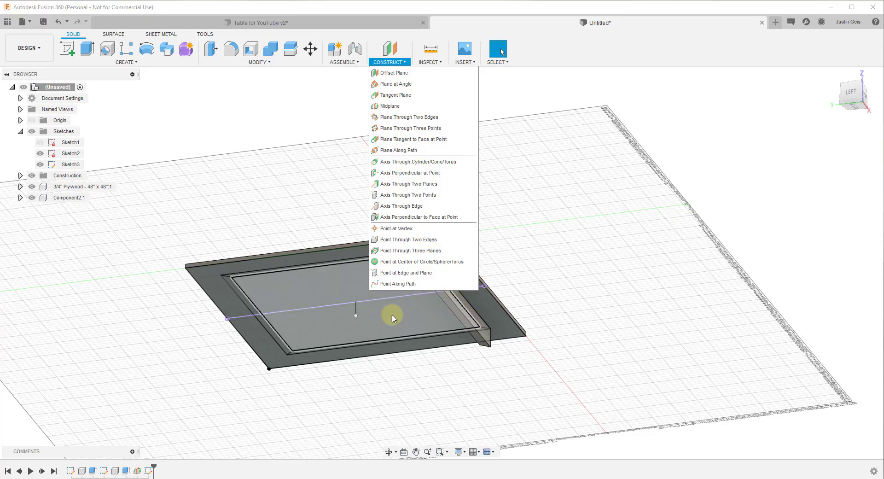
{"action": "scroll", "coordinate": [405, 320], "scroll_direction": "up", "scroll_amount": 2}
{"action": "left_click", "coordinate": [579, 258]}
{"action": "scroll", "coordinate": [340, 309], "scroll_direction": "up", "scroll_amount": 3}
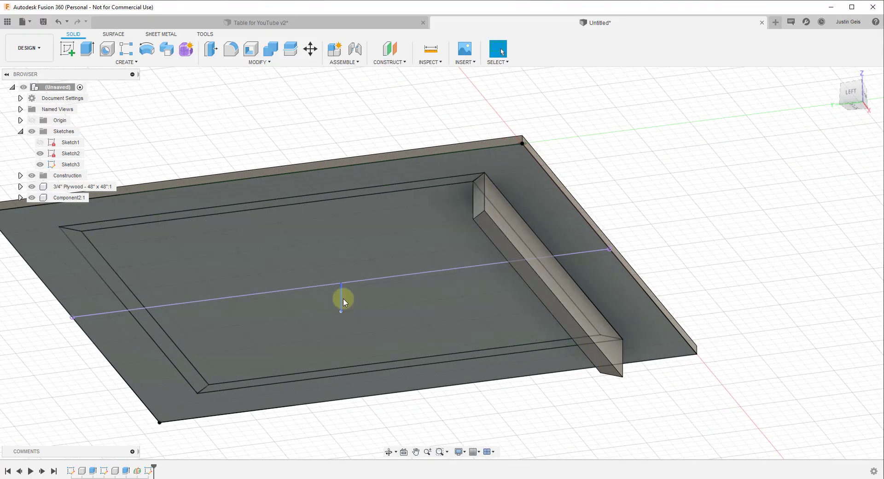
{"action": "scroll", "coordinate": [355, 183], "scroll_direction": "down", "scroll_amount": 3}
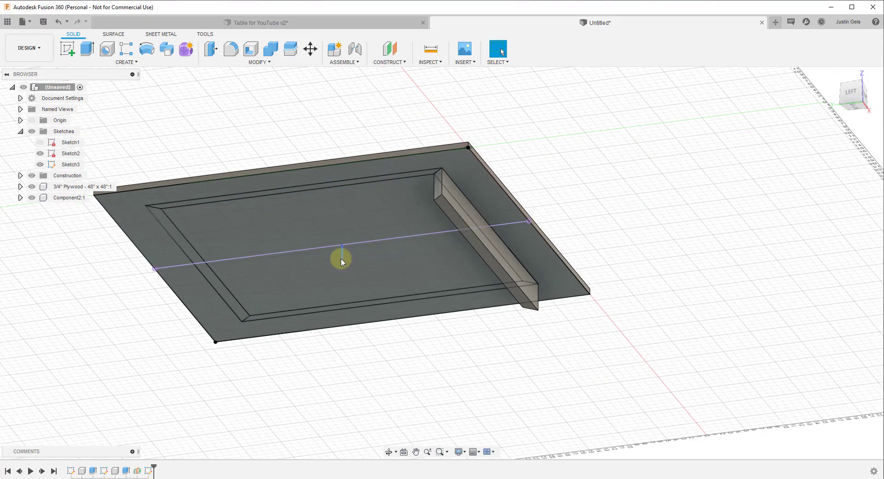
Step: Create a full circular pattern of the mitred apron component around the short vertical sketch line, with a quantity of 4
{"action": "left_click", "coordinate": [121, 62]}
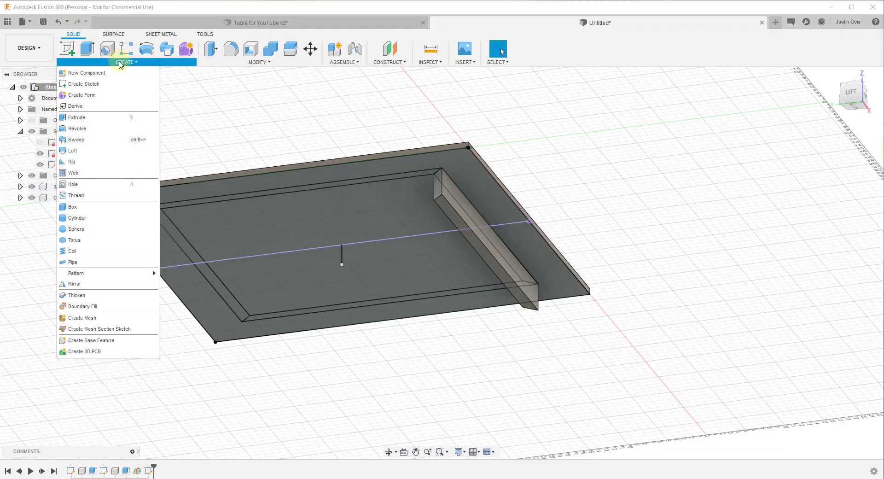
{"action": "mouse_move", "coordinate": [119, 274]}
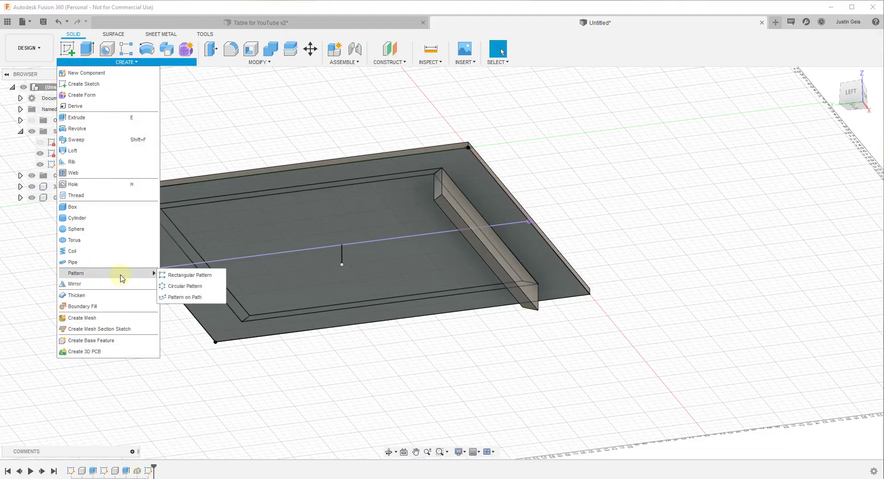
{"action": "left_click", "coordinate": [188, 287]}
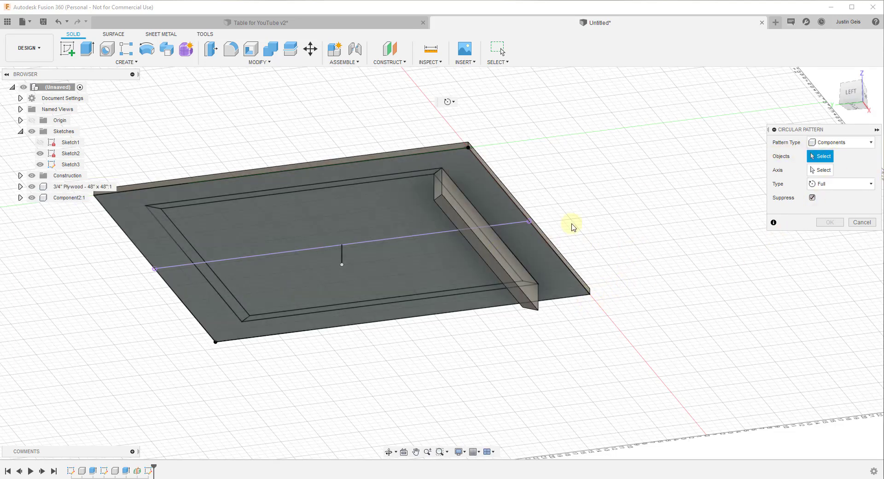
{"action": "left_click", "coordinate": [490, 246]}
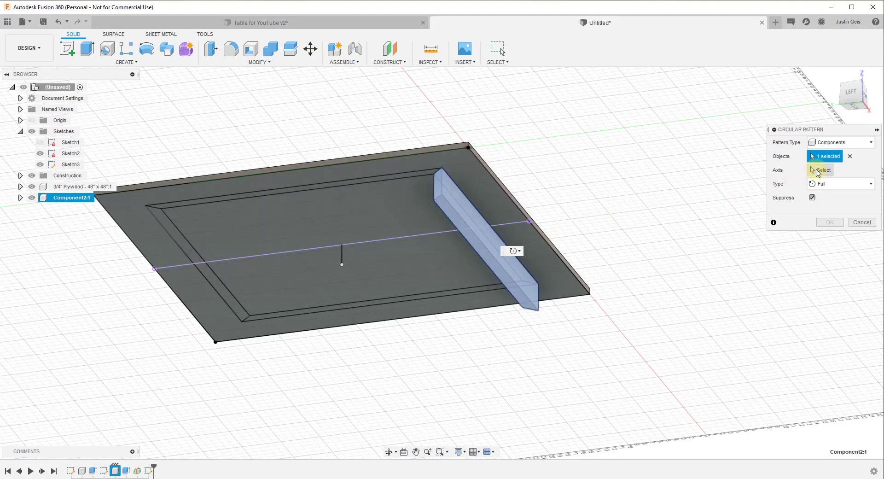
{"action": "left_click", "coordinate": [821, 172]}
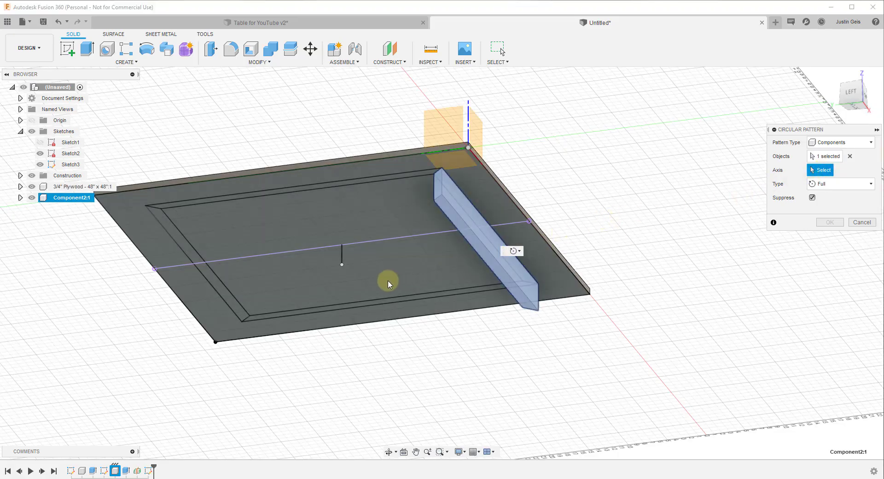
{"action": "left_click", "coordinate": [342, 257]}
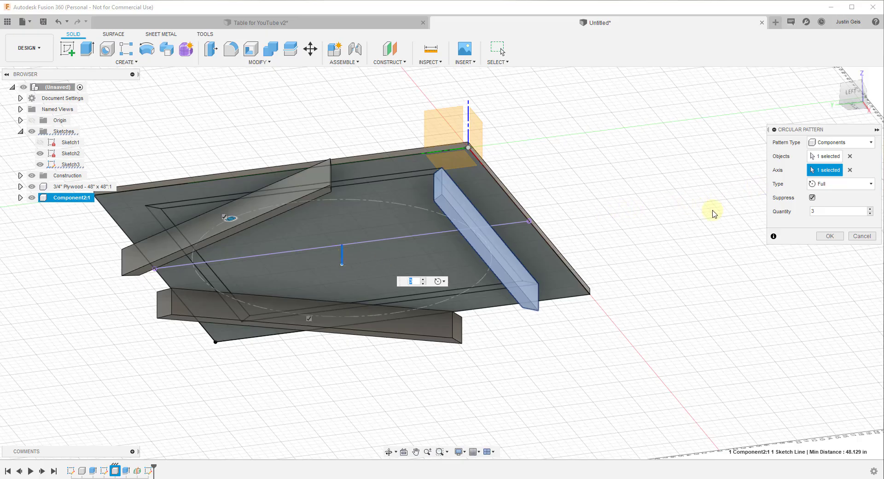
{"action": "left_click", "coordinate": [869, 210]}
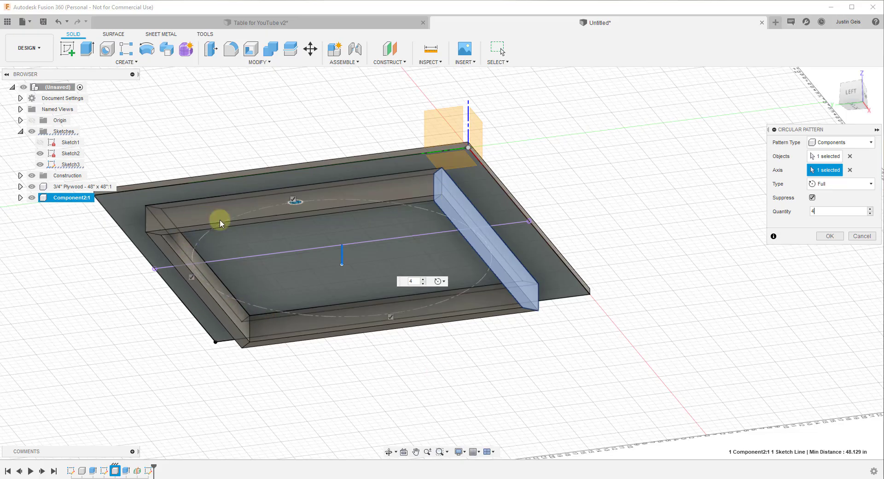
{"action": "left_click", "coordinate": [829, 236]}
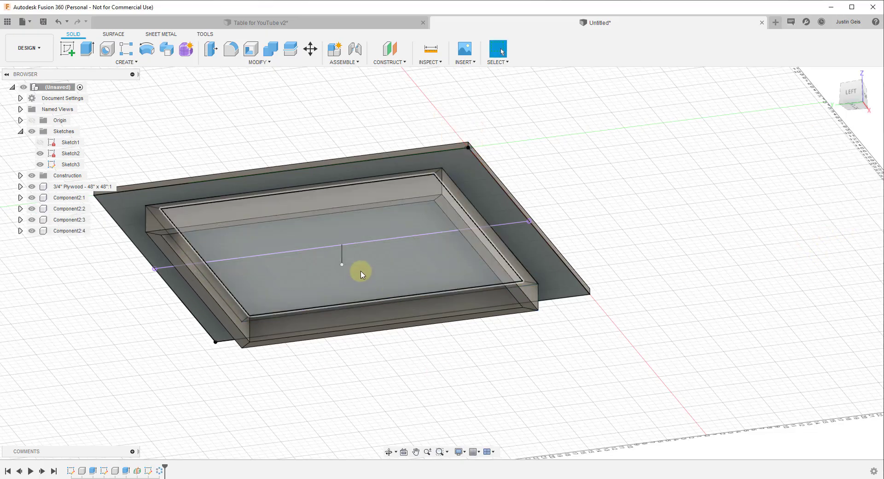
{"action": "scroll", "coordinate": [361, 275], "scroll_direction": "up", "scroll_amount": 2}
{"action": "scroll", "coordinate": [380, 271], "scroll_direction": "down", "scroll_amount": 4}
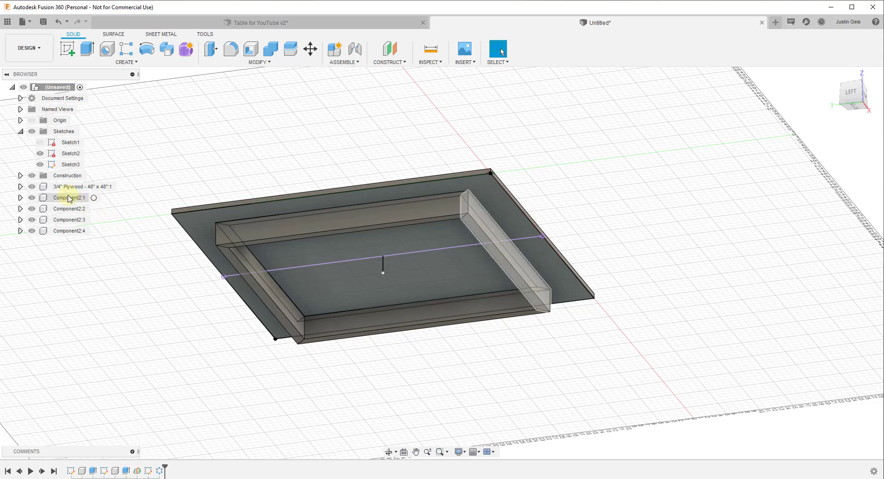
{"action": "scroll", "coordinate": [393, 235], "scroll_direction": "down", "scroll_amount": 2}
{"action": "scroll", "coordinate": [456, 259], "scroll_direction": "up", "scroll_amount": 4}
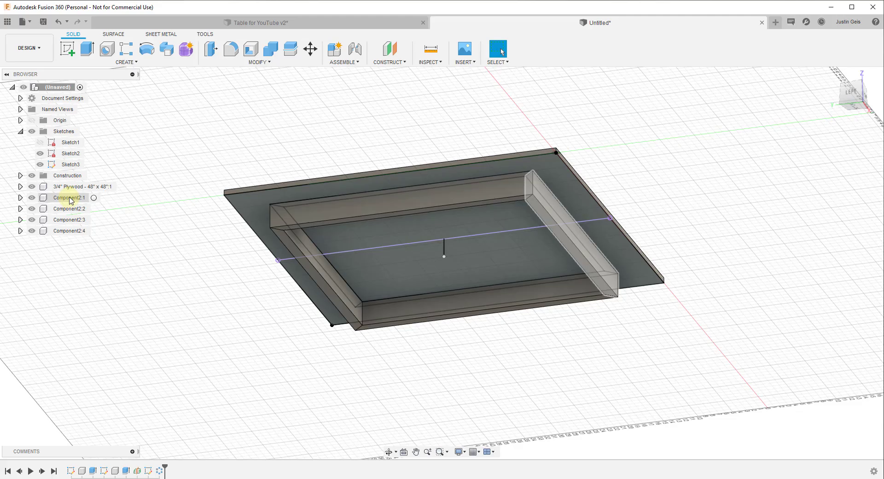
{"action": "left_click", "coordinate": [70, 198]}
{"action": "double_click", "coordinate": [69, 197]}
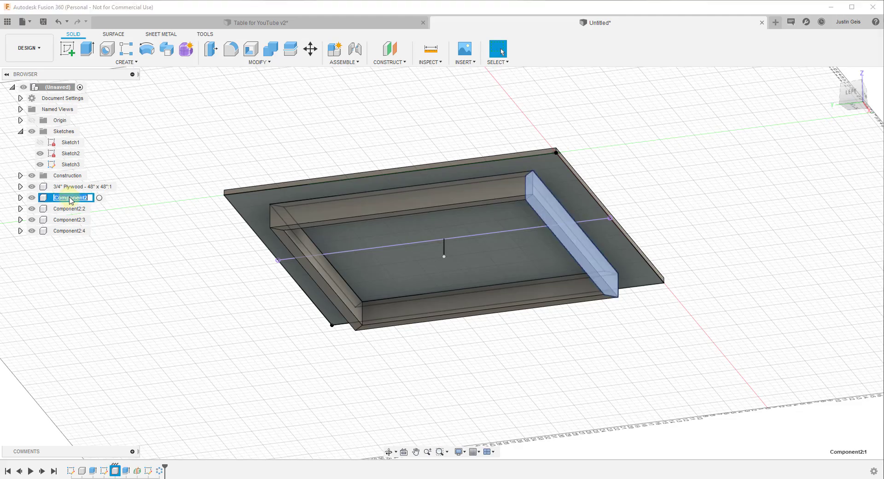
{"action": "key", "text": "Escape"}
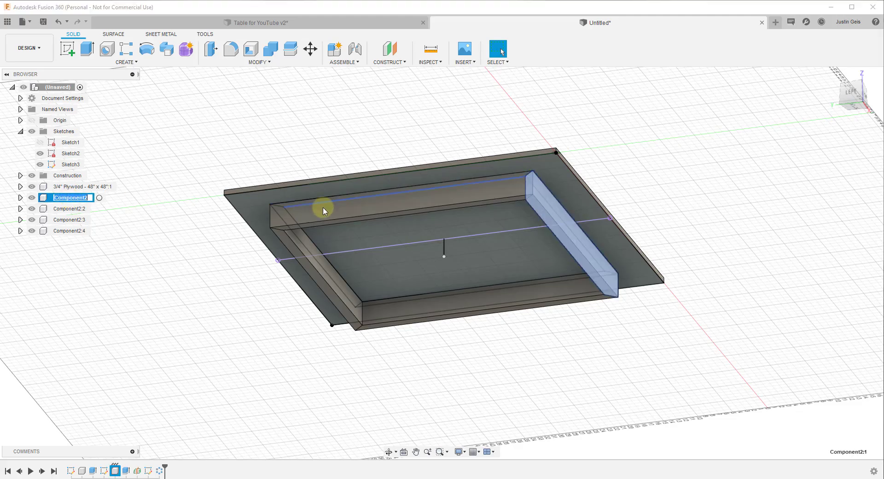
Step: Measure the length of one apron board between the vertical outer edges at its two ends
{"action": "left_click", "coordinate": [431, 49]}
{"action": "scroll", "coordinate": [533, 182], "scroll_direction": "up", "scroll_amount": 2}
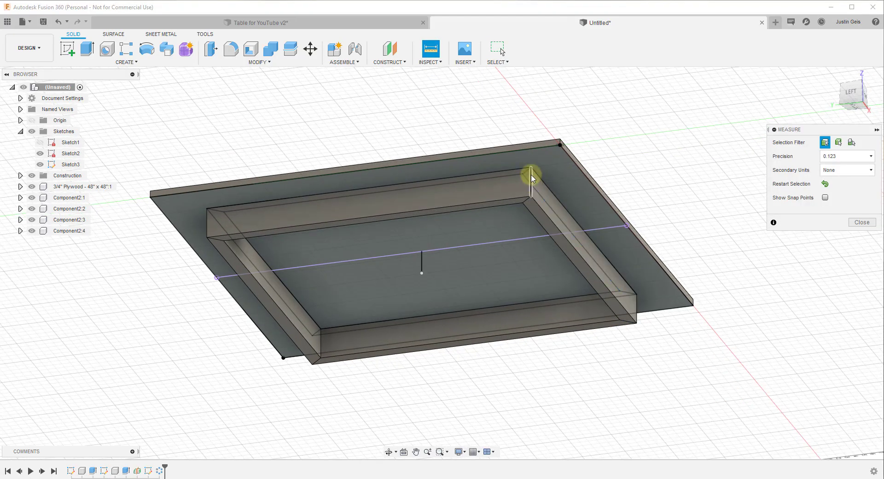
{"action": "left_click", "coordinate": [531, 180]}
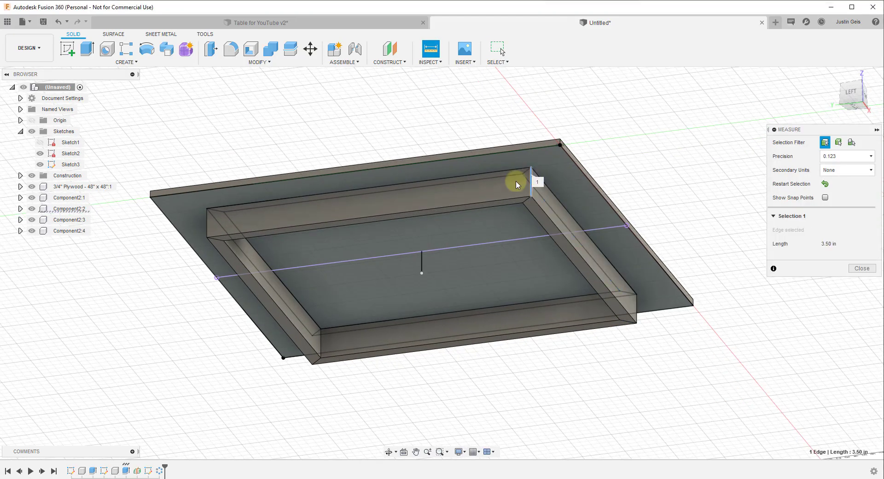
{"action": "left_click", "coordinate": [208, 225]}
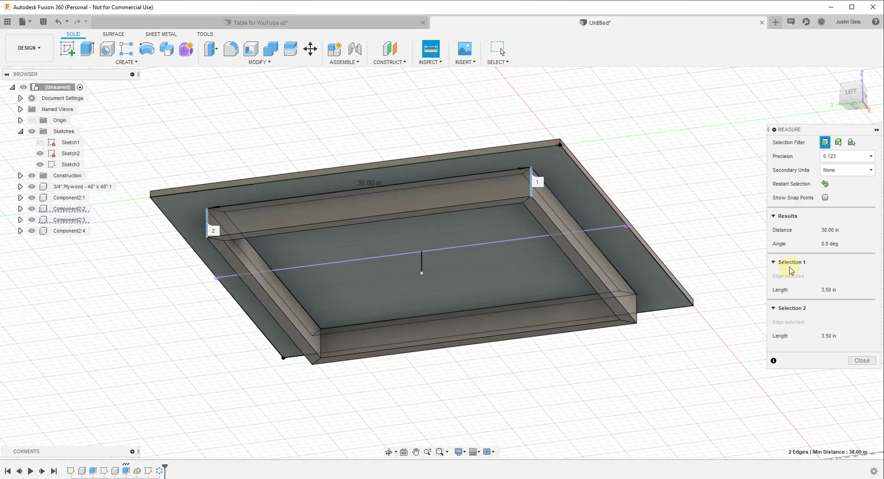
{"action": "left_click", "coordinate": [863, 360]}
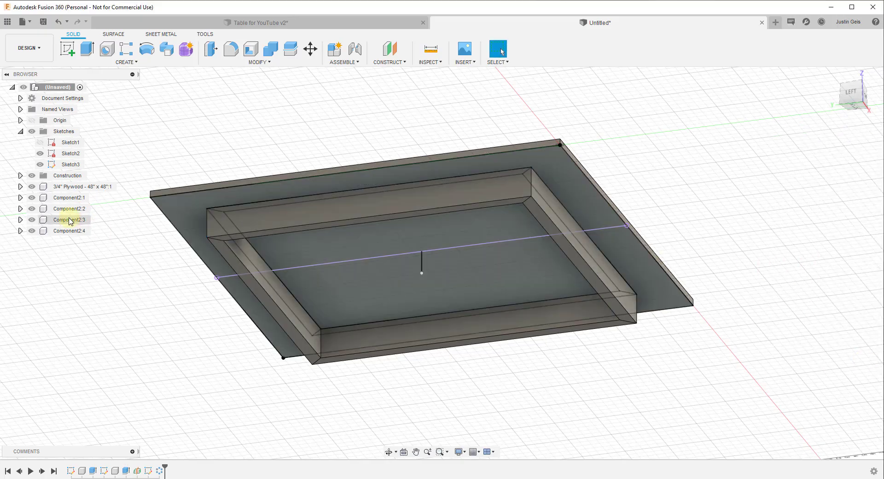
Step: Rename the first apron board component as 2" x 4" x 38"
{"action": "left_click", "coordinate": [68, 198]}
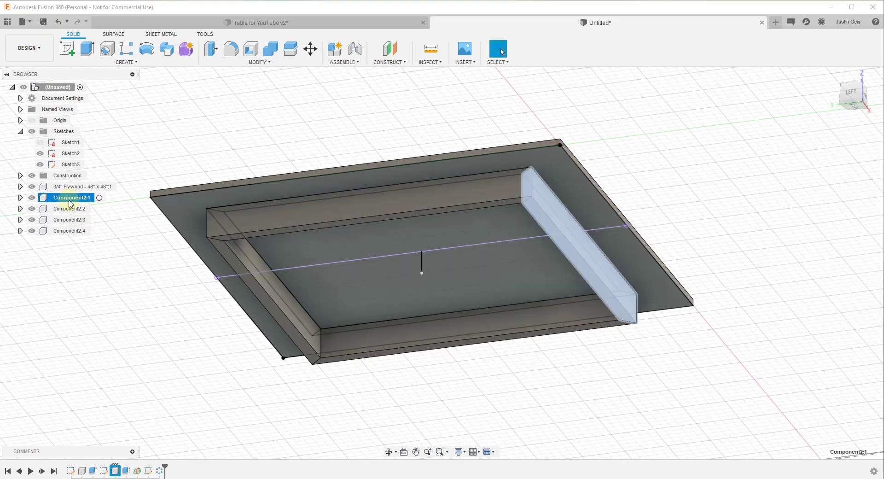
{"action": "double_click", "coordinate": [70, 201]}
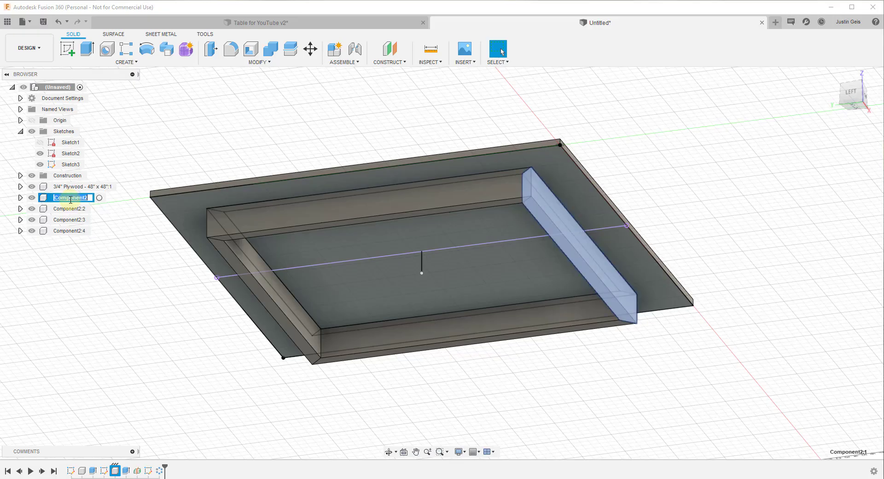
{"action": "key", "text": "BackSpace"}
{"action": "key", "text": "Return"}
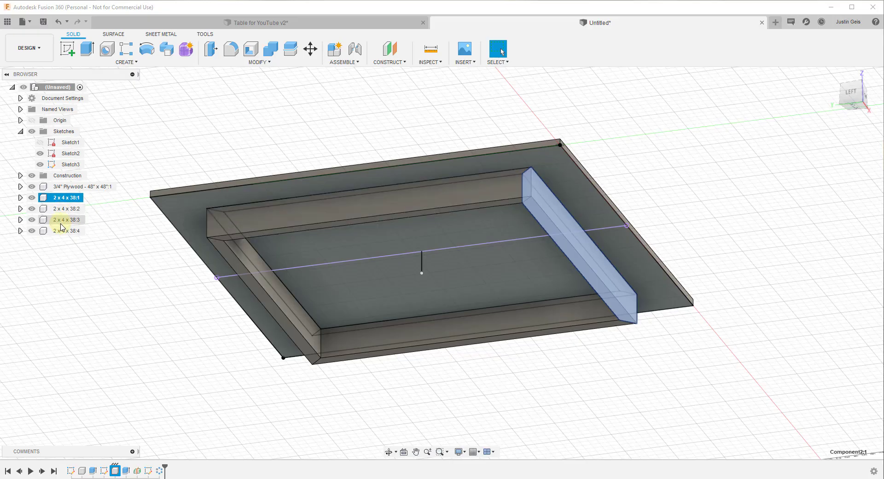
{"action": "double_click", "coordinate": [63, 198]}
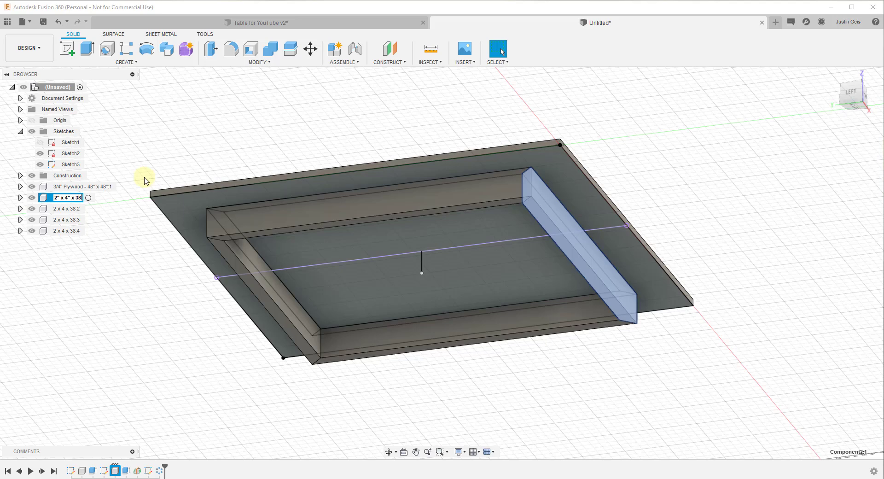
{"action": "key", "text": "Return"}
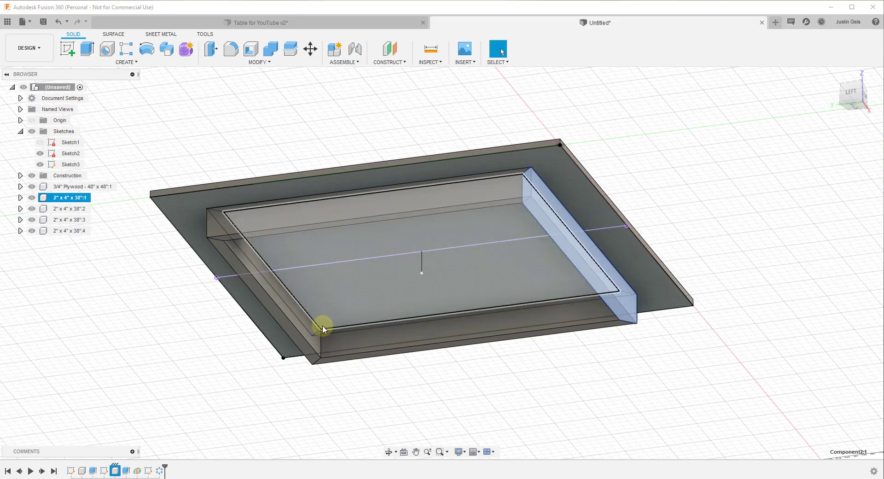
Step: Sketch a 3.5 by 3.5 in square on the plywood's underside, starting from one inner corner of the apron frame
{"action": "left_click", "coordinate": [69, 52]}
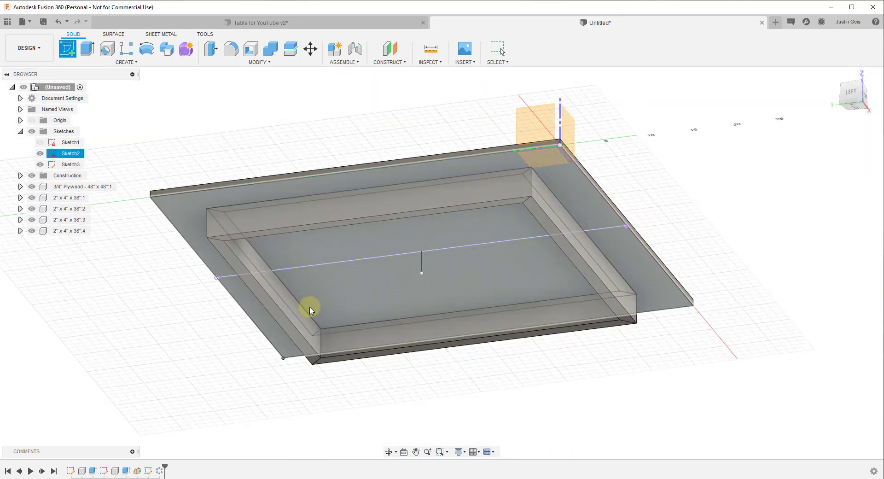
{"action": "left_click", "coordinate": [347, 316]}
{"action": "key", "text": "r"}
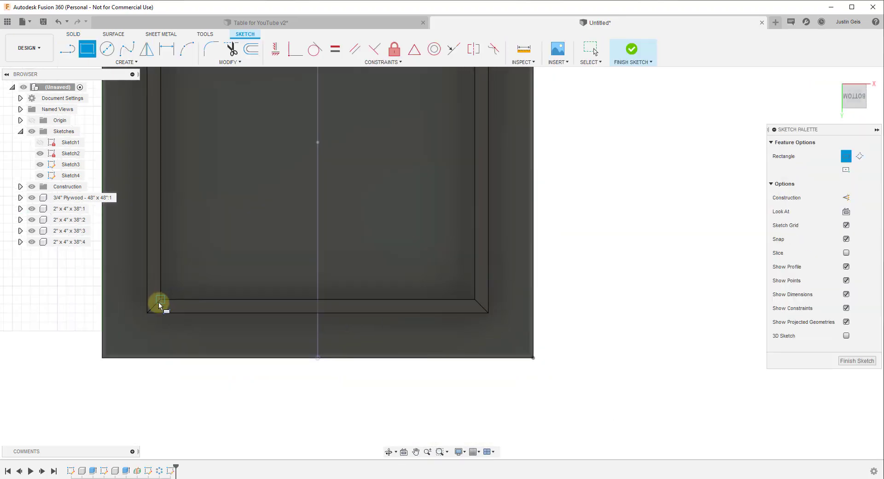
{"action": "left_click", "coordinate": [159, 299]}
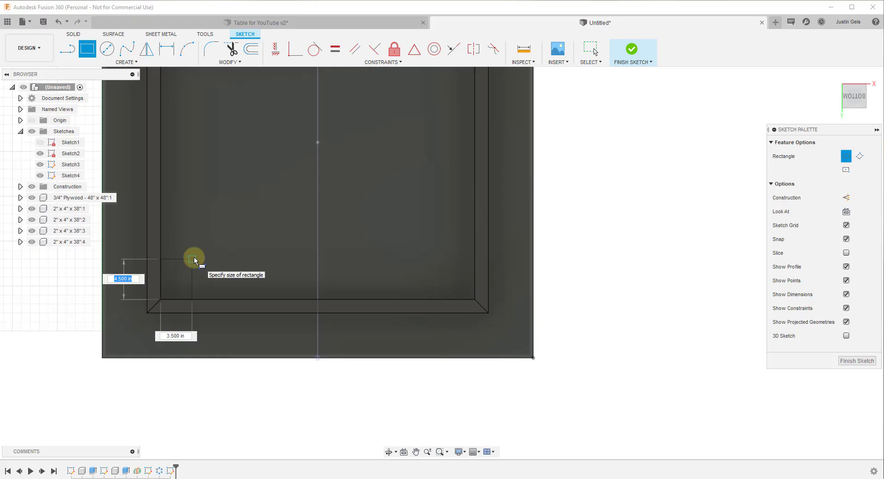
{"action": "key", "text": "Escape"}
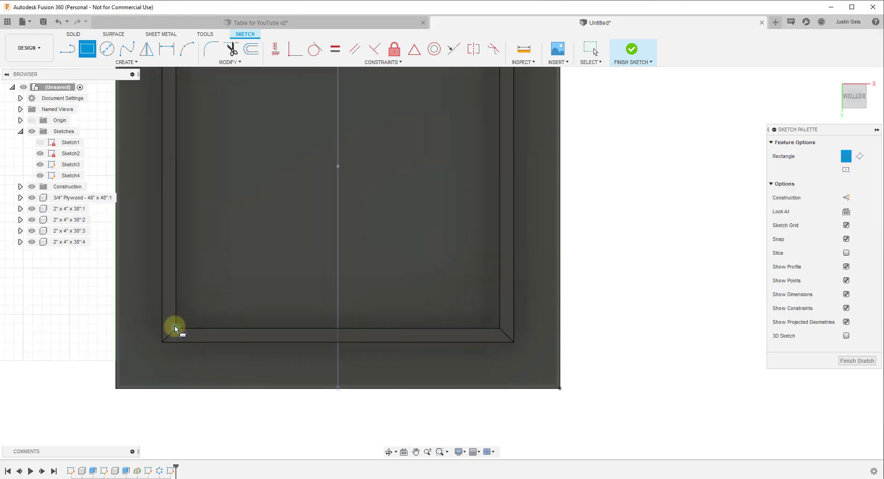
{"action": "left_click", "coordinate": [176, 328]}
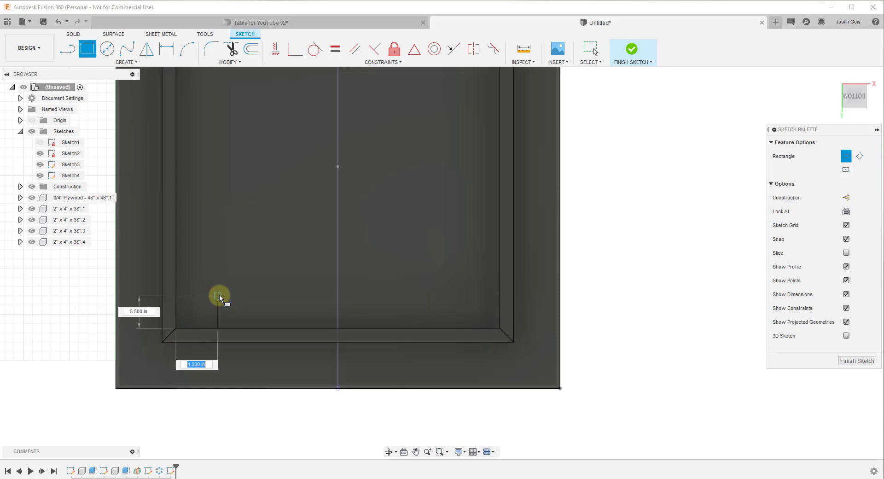
{"action": "type", "text": "3.5"}
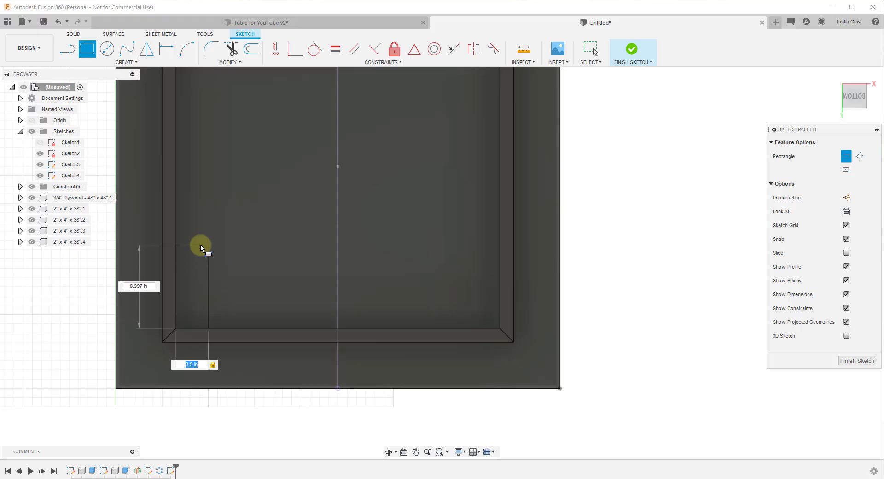
{"action": "key", "text": "Tab"}
{"action": "type", "text": "3.5"}
{"action": "key", "text": "Return"}
{"action": "left_click", "coordinate": [594, 51]}
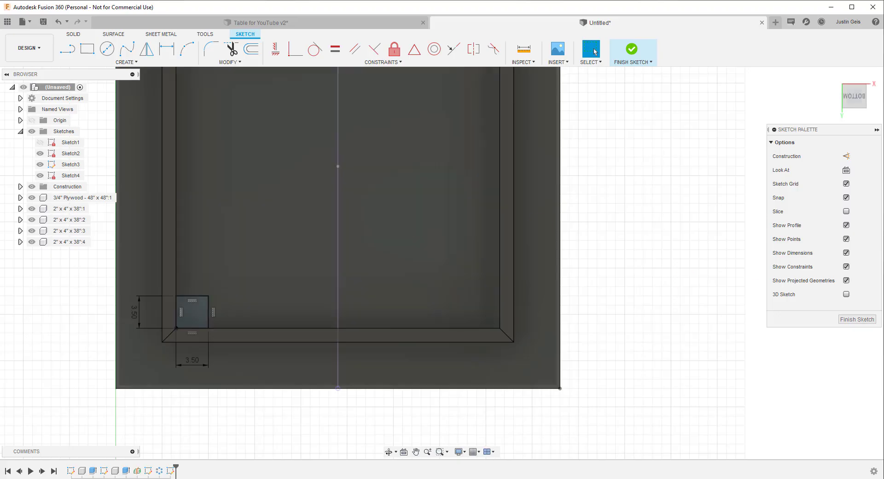
{"action": "left_click", "coordinate": [847, 320]}
Step: Extrude the 3.5 in square 36 in downward from the plywood's underside as a new component to form a leg
{"action": "scroll", "coordinate": [330, 315], "scroll_direction": "down", "scroll_amount": 3}
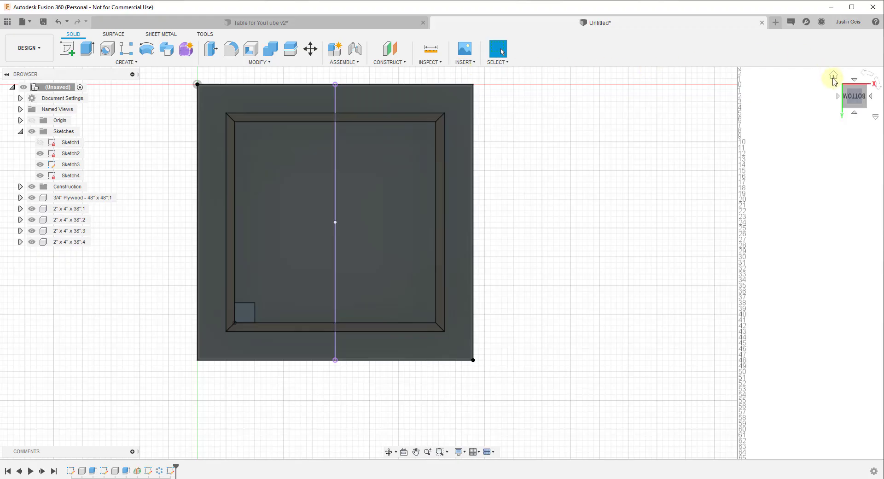
{"action": "left_click", "coordinate": [834, 77]}
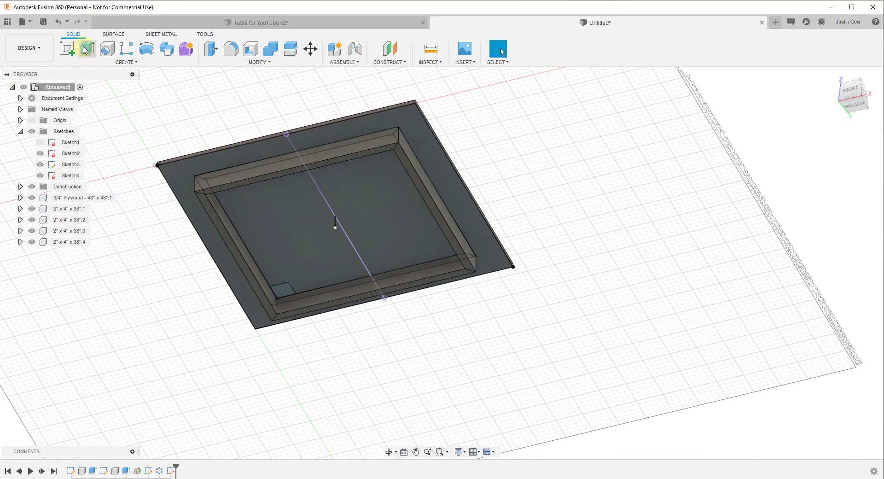
{"action": "left_click", "coordinate": [85, 50]}
{"action": "left_click", "coordinate": [286, 293]}
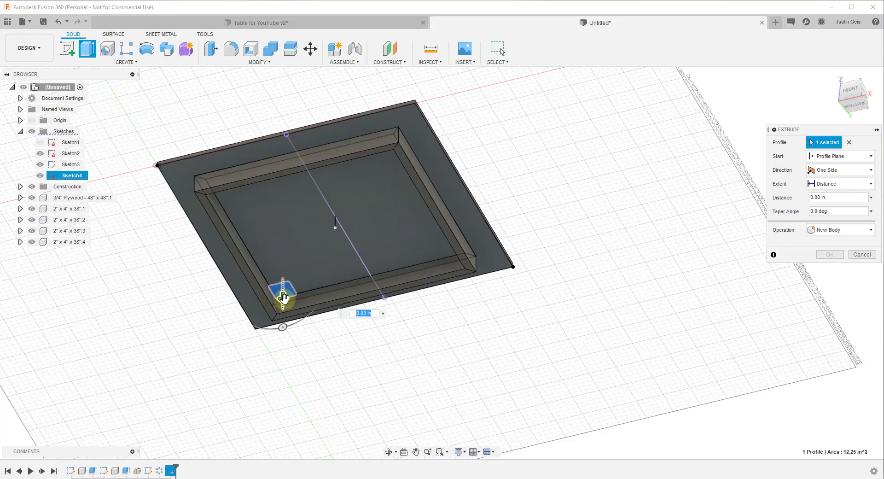
{"action": "left_click_drag", "start_coordinate": [283, 298], "coordinate": [281, 421]}
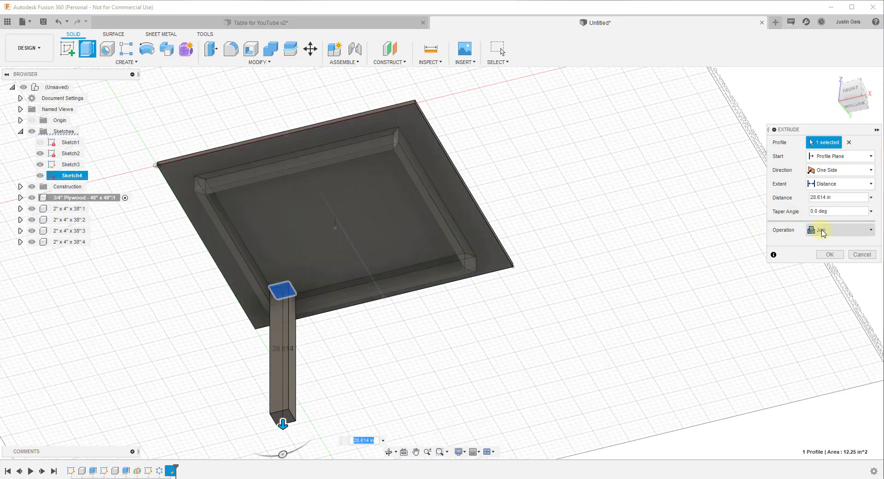
{"action": "left_click", "coordinate": [823, 232]}
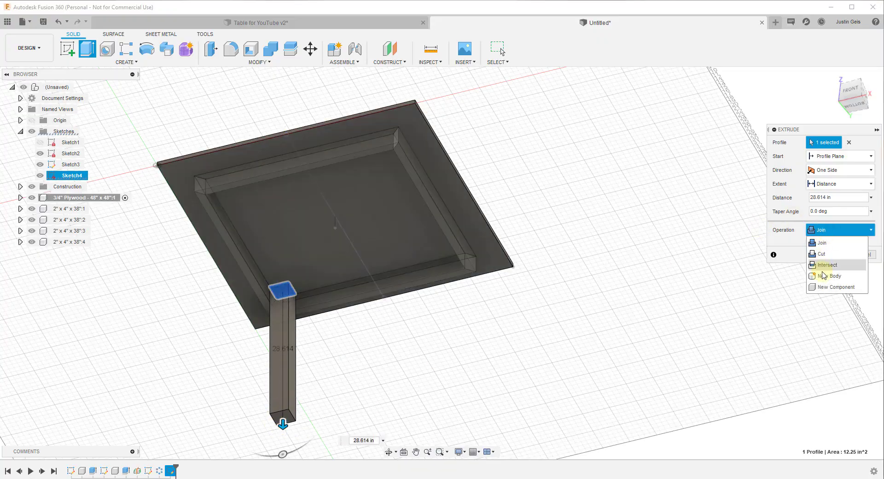
{"action": "left_click", "coordinate": [827, 289]}
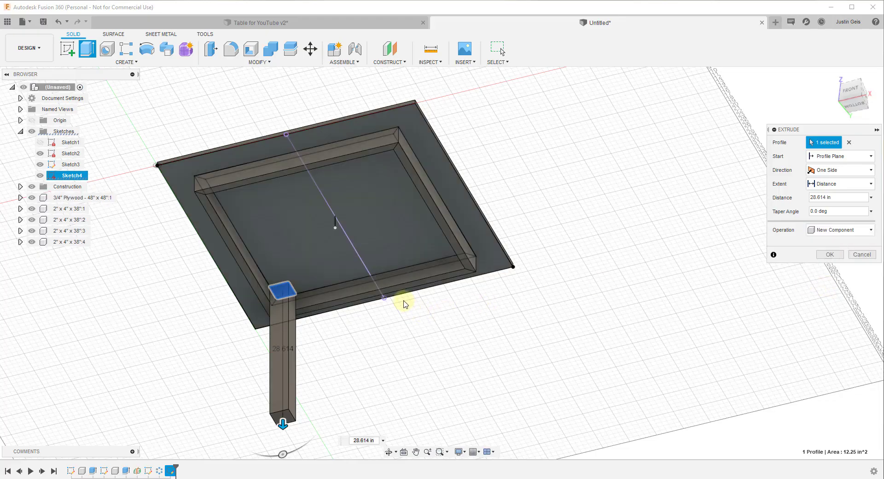
{"action": "scroll", "coordinate": [405, 304], "scroll_direction": "down", "scroll_amount": 3}
{"action": "left_click_drag", "start_coordinate": [328, 385], "coordinate": [326, 405]}
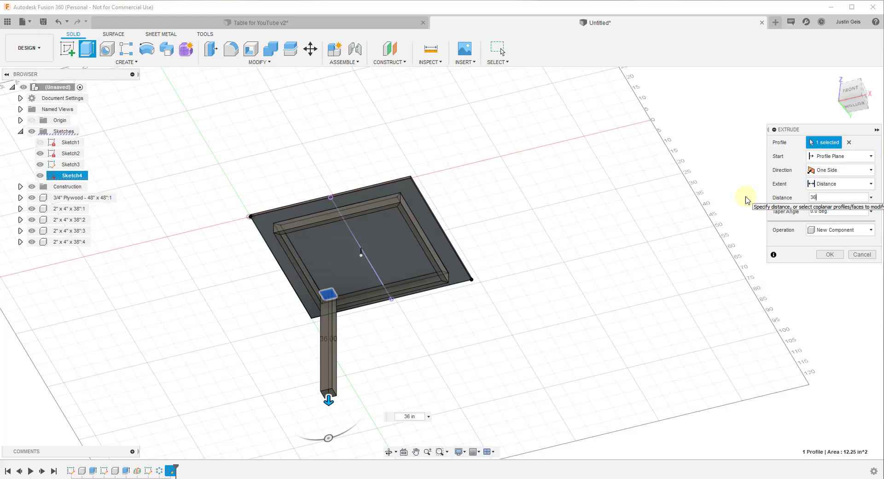
{"action": "left_click", "coordinate": [830, 254]}
Step: Rename the new leg component as 4 x 4 x 36"
{"action": "scroll", "coordinate": [385, 276], "scroll_direction": "up", "scroll_amount": 3}
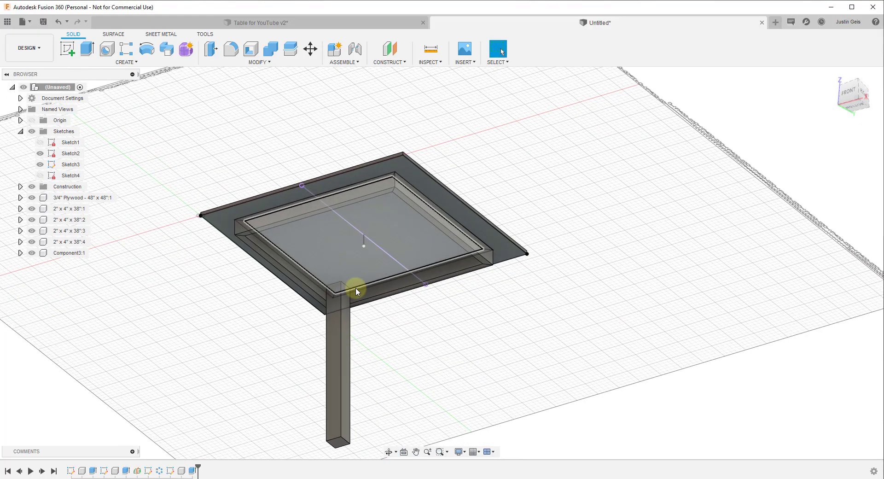
{"action": "left_click", "coordinate": [74, 252]}
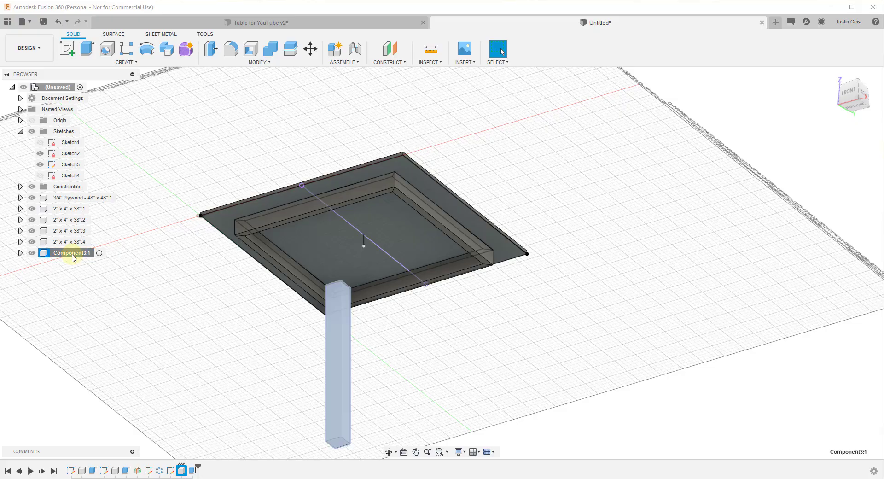
{"action": "left_click", "coordinate": [83, 251]}
{"action": "type", "text": "4 x 4 x 36\""}
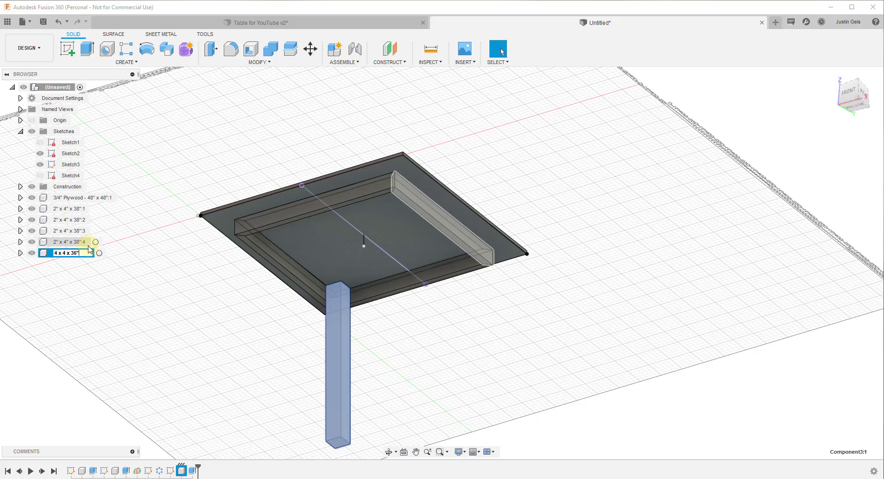
{"action": "key", "text": "Return"}
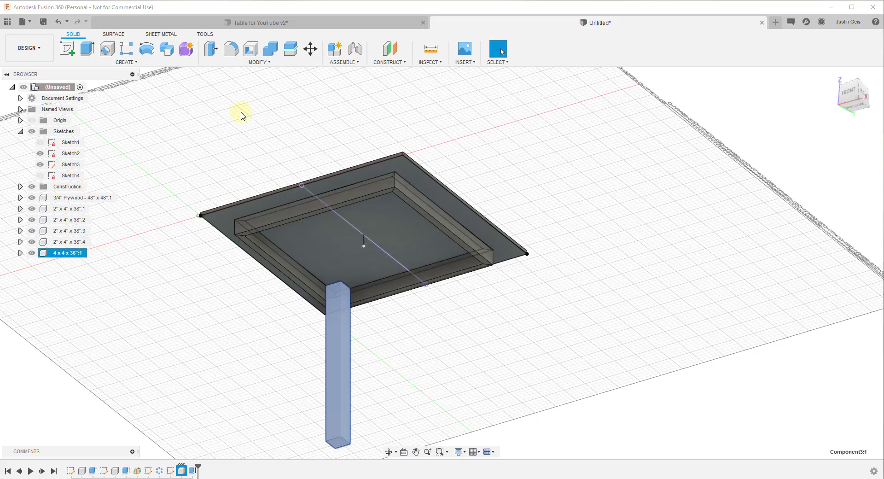
Step: Create a full circular pattern of the leg component around the short vertical sketch line, with a quantity of 4
{"action": "left_click", "coordinate": [126, 62]}
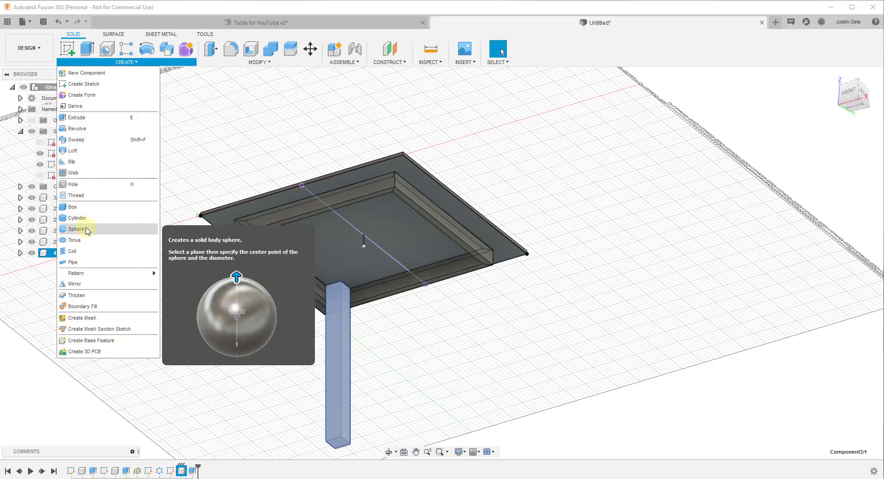
{"action": "mouse_move", "coordinate": [137, 276]}
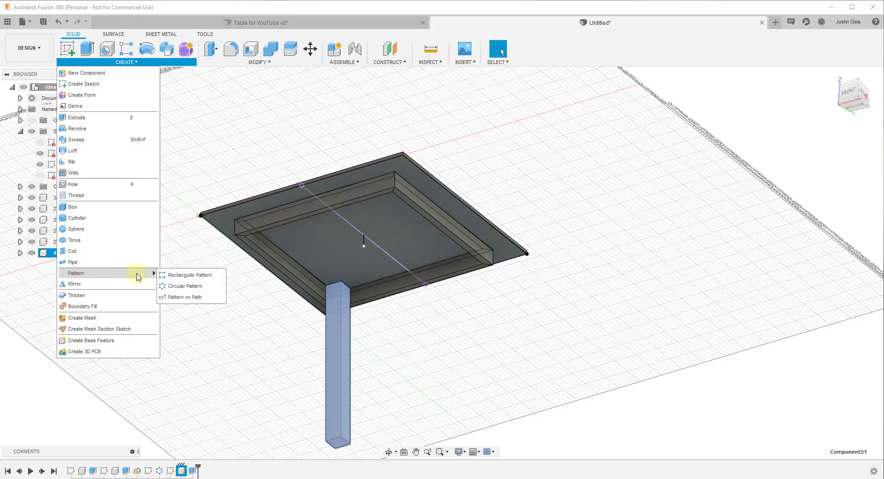
{"action": "left_click", "coordinate": [190, 286]}
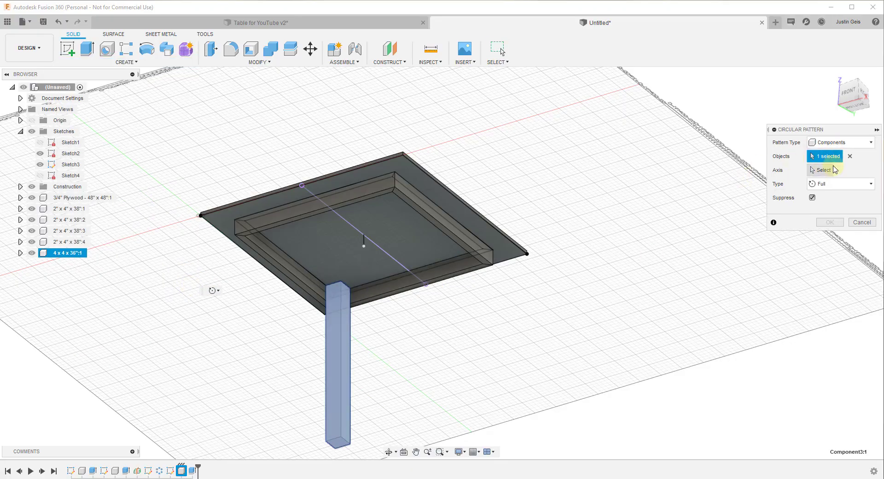
{"action": "left_click", "coordinate": [341, 340]}
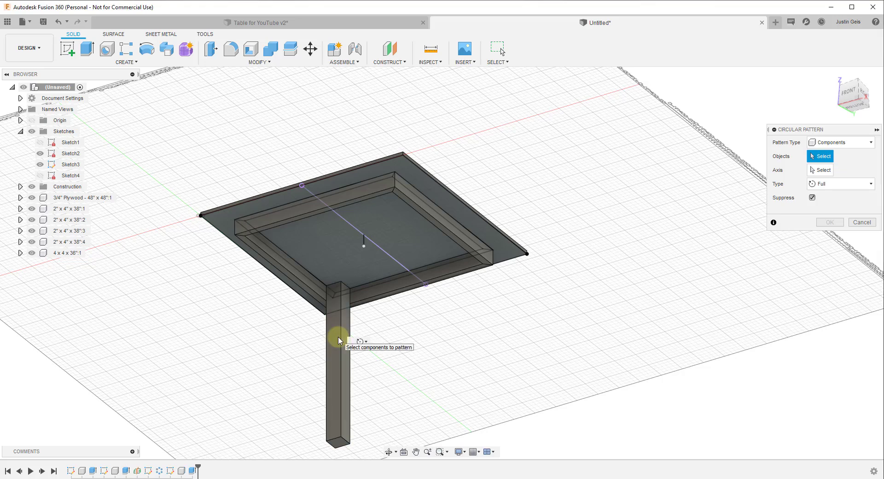
{"action": "left_click", "coordinate": [348, 326]}
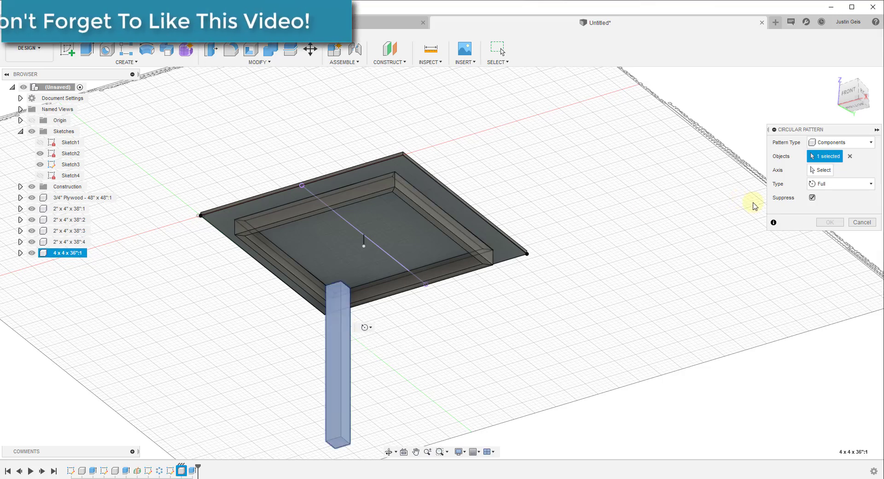
{"action": "left_click", "coordinate": [820, 170]}
{"action": "left_click", "coordinate": [364, 243]}
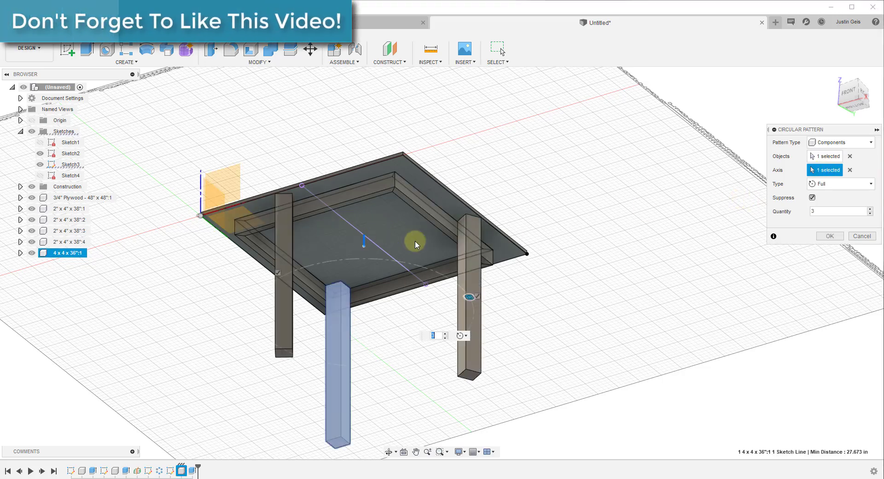
{"action": "left_click", "coordinate": [871, 210]}
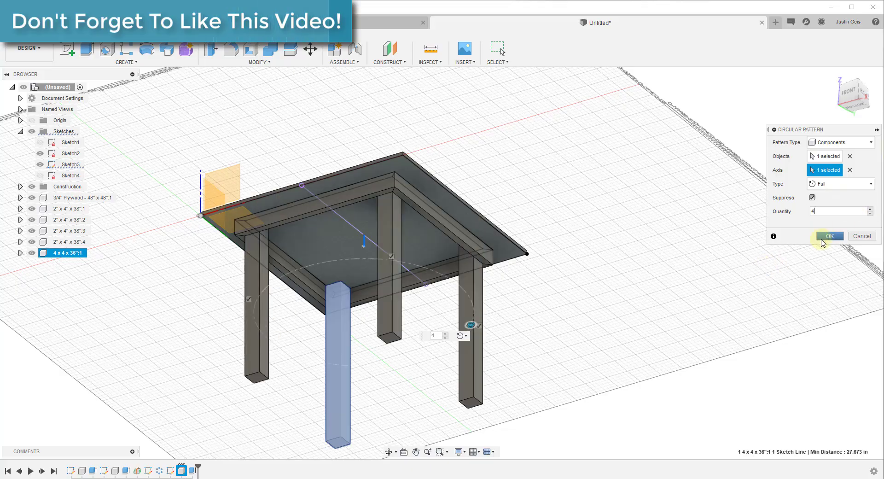
{"action": "left_click", "coordinate": [830, 236]}
Step: Hide all sketches in the model at once
{"action": "key", "text": "F6"}
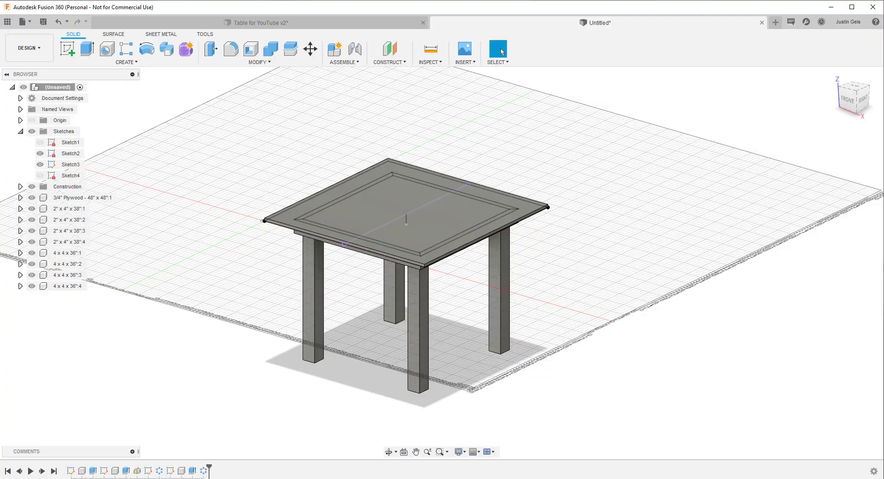
{"action": "left_click", "coordinate": [31, 132]}
{"action": "scroll", "coordinate": [607, 172], "scroll_direction": "down", "scroll_amount": 2}
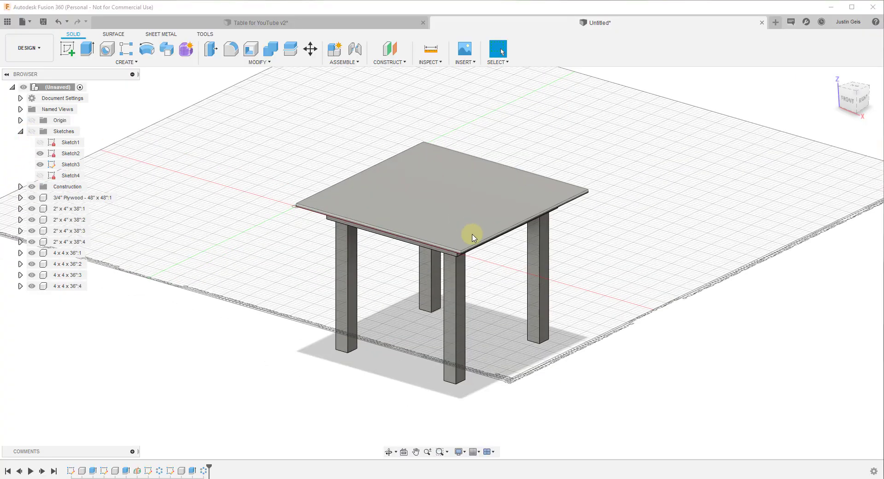
Step: Examine the assembled table with its plywood top, apron frame and four legs
{"action": "scroll", "coordinate": [496, 186], "scroll_direction": "up", "scroll_amount": 2}
{"action": "mouse_move", "coordinate": [517, 286]}
{"action": "middle_mouse_down", "text": "shift"}
{"action": "mouse_move", "coordinate": [511, 239]}
{"action": "mouse_move", "coordinate": [521, 278]}
{"action": "middle_mouse_up", "text": "shift"}
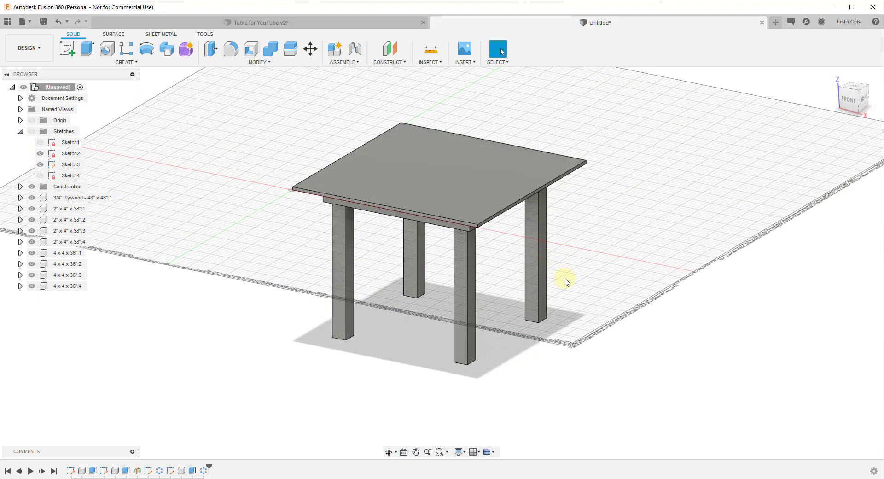
{"action": "scroll", "coordinate": [537, 177], "scroll_direction": "down", "scroll_amount": 2}
{"action": "scroll", "coordinate": [542, 193], "scroll_direction": "up", "scroll_amount": 3}
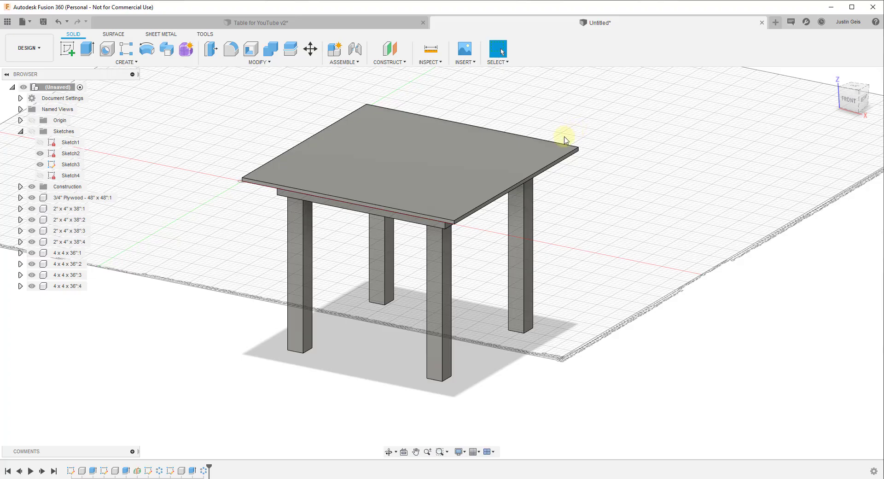
{"action": "scroll", "coordinate": [565, 139], "scroll_direction": "down", "scroll_amount": 1}
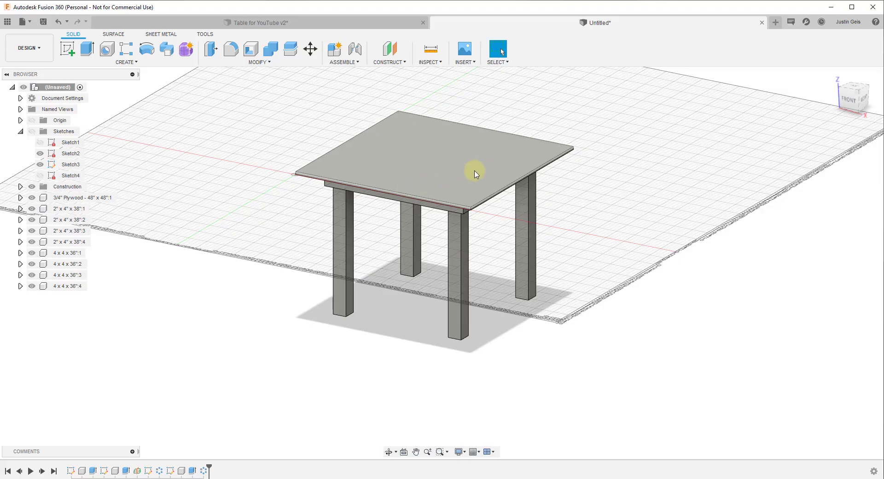
{"action": "scroll", "coordinate": [468, 166], "scroll_direction": "down", "scroll_amount": 3}
{"action": "scroll", "coordinate": [470, 154], "scroll_direction": "up", "scroll_amount": 2}
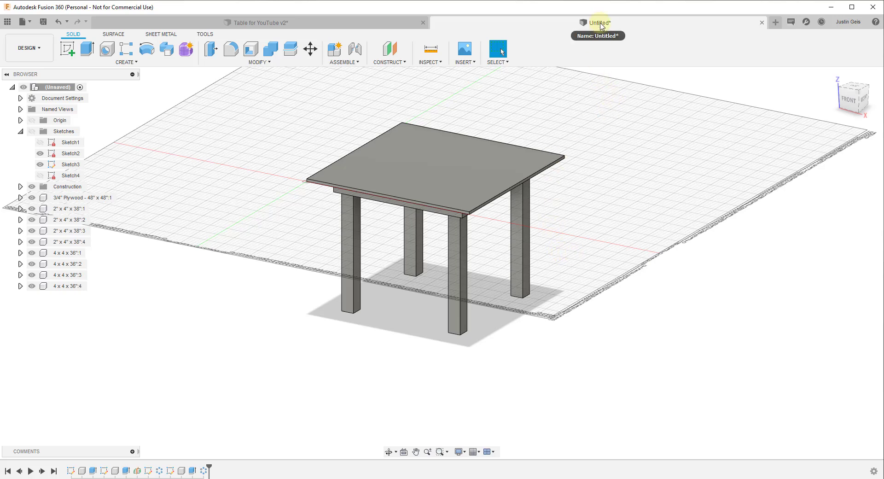
Step: Save the design under the name Simple Table in the 03 - Table folder
{"action": "left_click", "coordinate": [44, 25]}
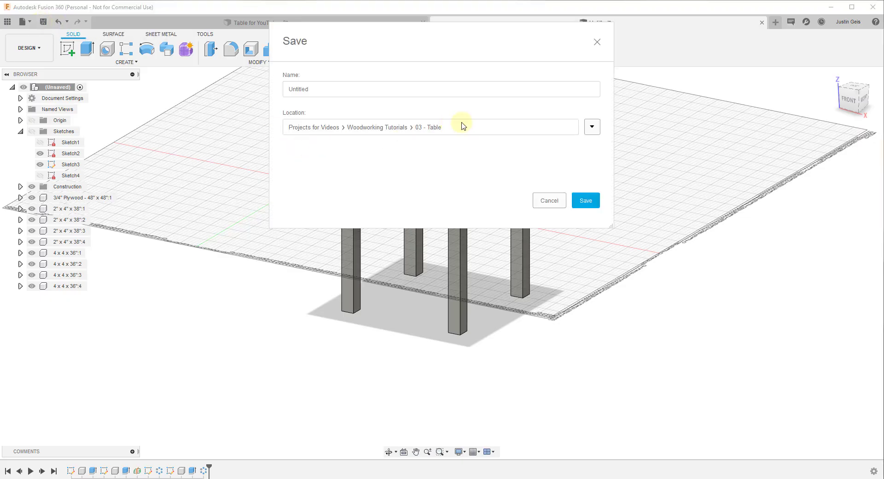
{"action": "double_click", "coordinate": [375, 89]}
{"action": "type", "text": "Simple Table"}
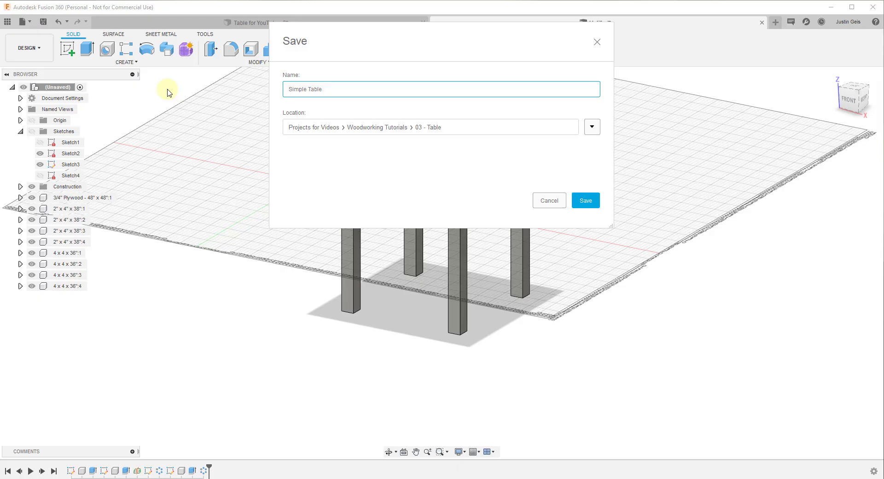
{"action": "key", "text": "Return"}
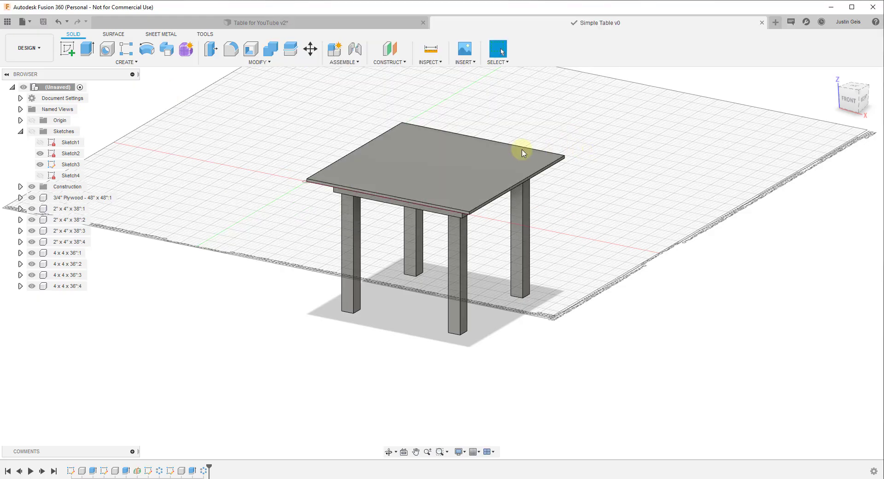